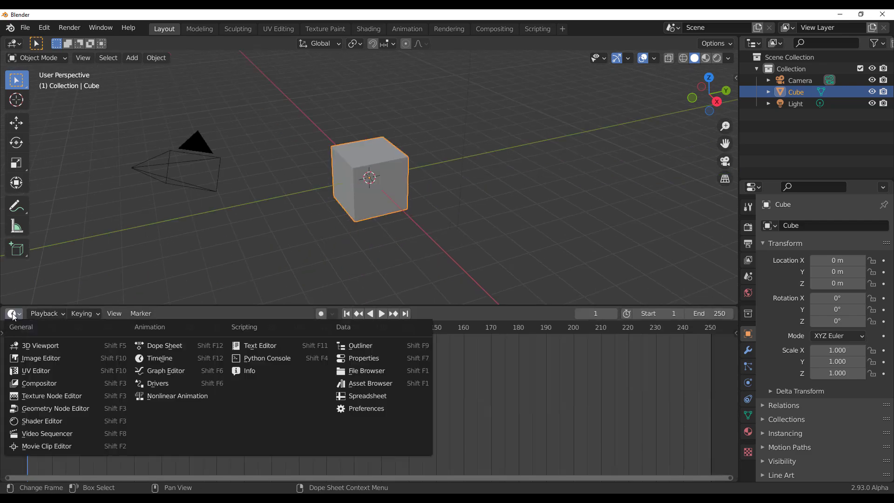
- Turn the timeline area into a Geometry Node Editor and create a new node tree on the cube
{"action": "left_click", "coordinate": [47, 408]}
{"action": "left_click", "coordinate": [345, 314]}
{"action": "scroll", "coordinate": [278, 382], "scroll_direction": "up", "scroll_amount": 2}
- Add a Cylinder primitive node and connect its geometry to the Group Output in place of the Group Input
{"action": "key", "text": "shift+a"}
{"action": "left_click", "coordinate": [216, 343]}
{"action": "type", "text": "cyl"}
{"action": "key", "text": "Return"}
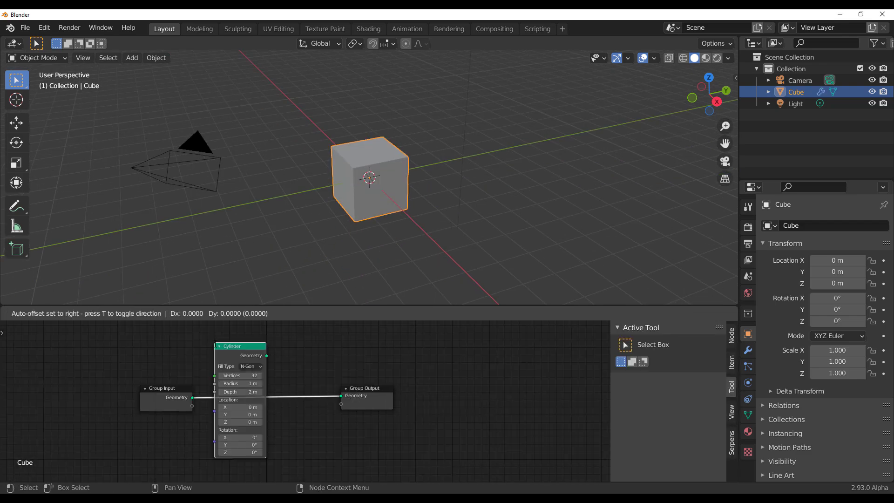
{"action": "left_click", "coordinate": [198, 428]}
{"action": "middle_click_drag", "start_coordinate": [373, 420], "coordinate": [343, 395]}
{"action": "left_click_drag", "start_coordinate": [221, 416], "coordinate": [536, 379]}
- Add a Plane primitive node below the link between the Cylinder and the Group Output
{"action": "key", "text": "shift+a"}
{"action": "left_click", "coordinate": [310, 348]}
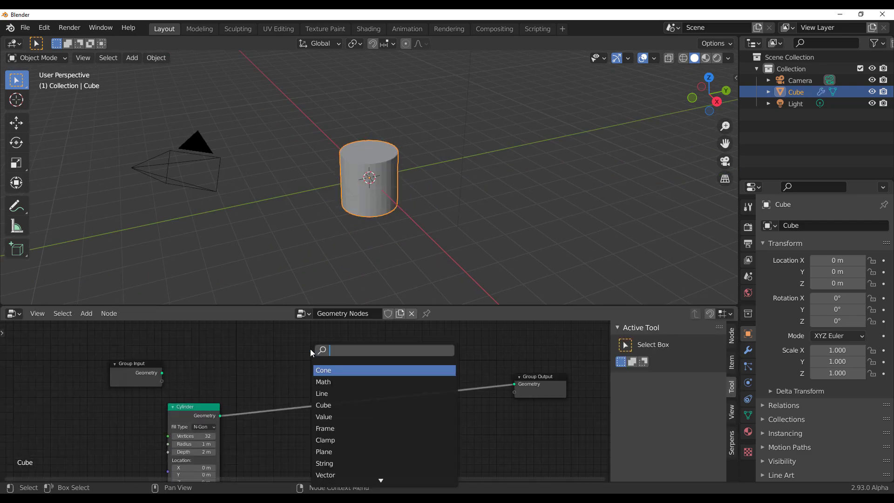
{"action": "type", "text": "pl"}
{"action": "key", "text": "Return"}
{"action": "left_click", "coordinate": [310, 433]}
{"action": "middle_click_drag", "start_coordinate": [401, 441], "coordinate": [343, 418]}
- Add a Transform node and feed the Plane's geometry through it
{"action": "key", "text": "shift+a"}
{"action": "left_click", "coordinate": [315, 349]}
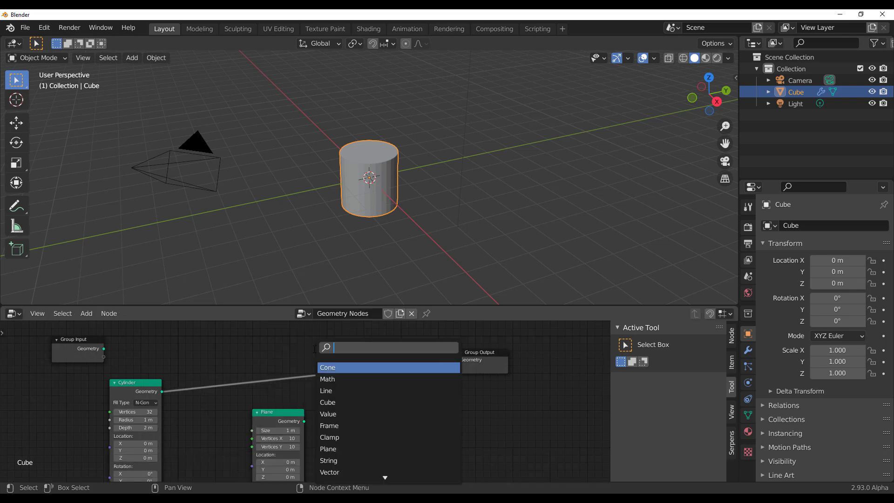
{"action": "type", "text": "tr"}
{"action": "key", "text": "Return"}
{"action": "left_click", "coordinate": [331, 391]}
{"action": "left_click_drag", "start_coordinate": [304, 421], "coordinate": [381, 369]}
- Add a Join Geometry node before the Group Output to merge the Cylinder with the transformed Plane
{"action": "key", "text": "shift+a"}
{"action": "left_click", "coordinate": [400, 346]}
{"action": "type", "text": "jio"}
{"action": "key", "text": "Return"}
{"action": "left_click", "coordinate": [375, 347]}
{"action": "middle_click_drag", "start_coordinate": [410, 477], "coordinate": [398, 422]}
{"action": "key", "text": "shift+a"}
{"action": "left_click", "coordinate": [381, 342]}
{"action": "type", "text": "vec"}
{"action": "key", "text": "Return"}
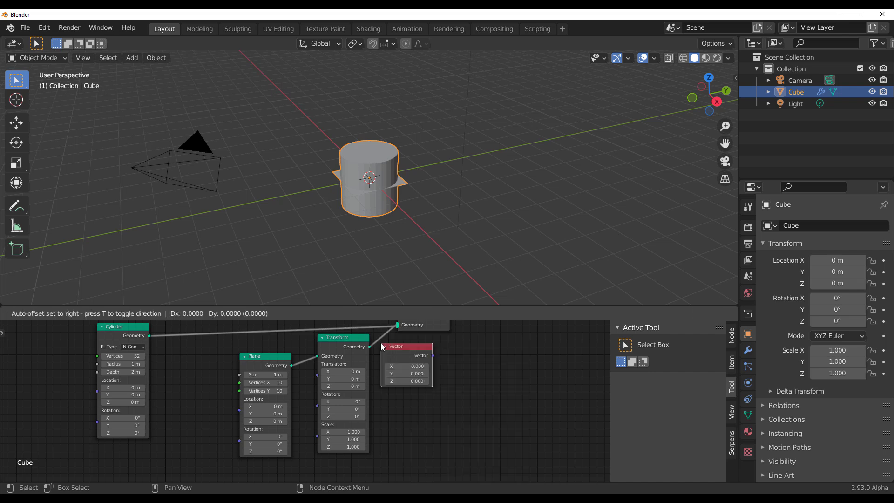
{"action": "right_click", "coordinate": [381, 343]}
- Add a Value node, connect it to the Scale of the plane's Transform node and increase its value to enlarge the plane
{"action": "key", "text": "shift+a"}
{"action": "left_click", "coordinate": [373, 346]}
{"action": "type", "text": "val"}
{"action": "key", "text": "Return"}
{"action": "left_click", "coordinate": [254, 474]}
{"action": "middle_click_drag", "start_coordinate": [325, 479], "coordinate": [322, 446]}
{"action": "left_click_drag", "start_coordinate": [316, 441], "coordinate": [328, 379]}
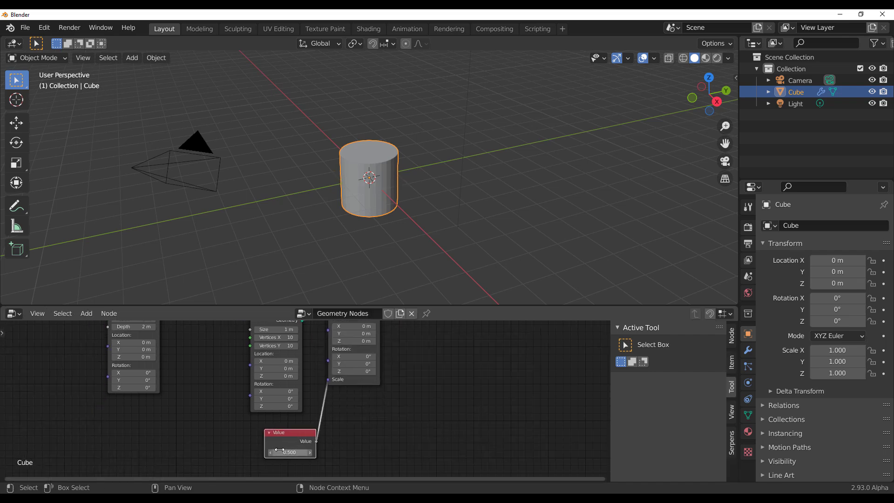
{"action": "left_click_drag", "start_coordinate": [280, 449], "coordinate": [313, 450]}
- Duplicate the Transform node, insert it after the Cylinder node and set its Z translation to 1.2 m
{"action": "middle_click_drag", "start_coordinate": [215, 326], "coordinate": [299, 438]}
{"action": "left_click_drag", "start_coordinate": [215, 401], "coordinate": [189, 395]}
{"action": "left_click", "coordinate": [434, 409]}
{"action": "key", "text": "shift+d"}
{"action": "left_click", "coordinate": [263, 395]}
{"action": "middle_click_drag", "start_coordinate": [311, 433], "coordinate": [320, 409]}
{"action": "mouse_move", "coordinate": [280, 410]}
{"action": "left_mouse_down"}
{"action": "mouse_move", "coordinate": [307, 410]}
{"action": "mouse_move", "coordinate": [296, 409]}
{"action": "left_mouse_up"}
{"action": "mouse_move", "coordinate": [395, 261]}
{"action": "middle_mouse_down"}
{"action": "mouse_move", "coordinate": [421, 235]}
{"action": "mouse_move", "coordinate": [397, 274]}
{"action": "middle_mouse_up"}
- Set the Cylinder node's depth to 2.4 m and its radius to 3.2 m
{"action": "scroll", "coordinate": [397, 275], "scroll_direction": "up", "scroll_amount": 2}
{"action": "middle_click_drag", "start_coordinate": [194, 420], "coordinate": [260, 398]}
{"action": "scroll", "coordinate": [260, 397], "scroll_direction": "up", "scroll_amount": 8}
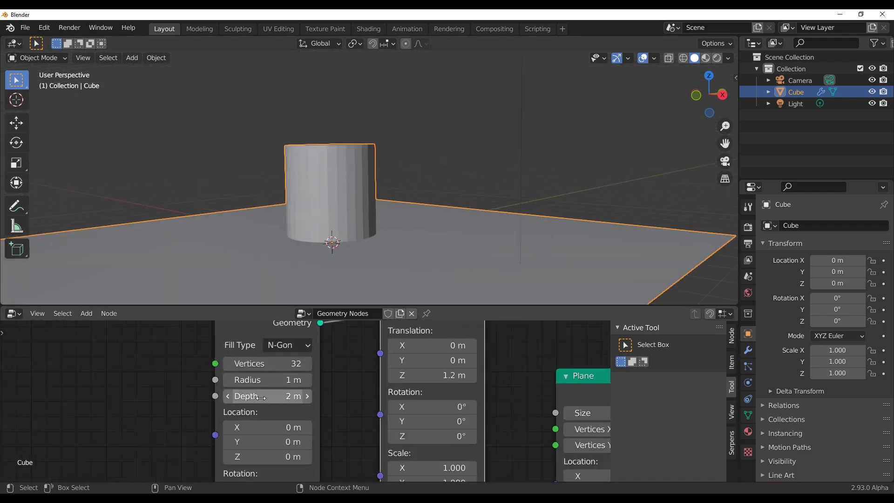
{"action": "left_click_drag", "start_coordinate": [261, 397], "coordinate": [280, 397]}
{"action": "left_click_drag", "start_coordinate": [247, 380], "coordinate": [305, 380]}
- Adjust the viewport shading options with cavity shading to emphasize the mesh edges
{"action": "scroll", "coordinate": [306, 400], "scroll_direction": "down", "scroll_amount": 2}
{"action": "middle_click_drag", "start_coordinate": [428, 121], "coordinate": [387, 162]}
{"action": "scroll", "coordinate": [387, 162], "scroll_direction": "down", "scroll_amount": 3}
{"action": "left_click", "coordinate": [728, 58]}
{"action": "left_click", "coordinate": [665, 320]}
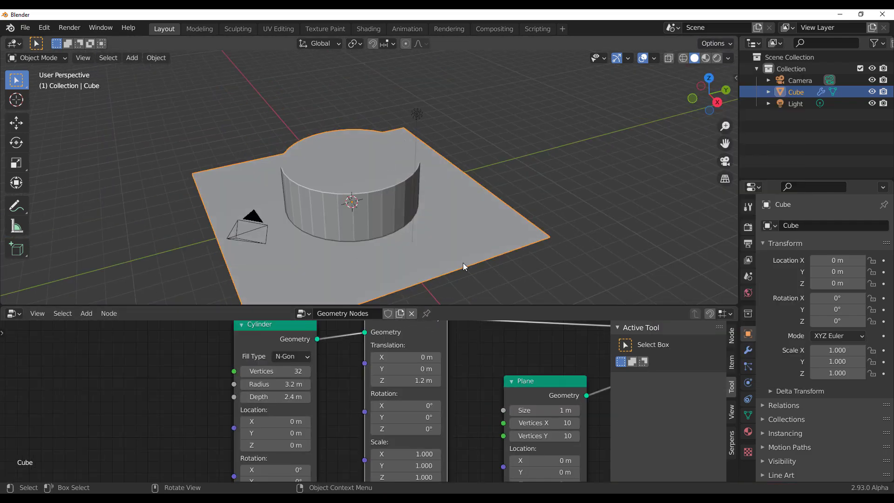
{"action": "middle_click_drag", "start_coordinate": [464, 263], "coordinate": [489, 263]}
{"action": "scroll", "coordinate": [489, 263], "scroll_direction": "up", "scroll_amount": 2}
{"action": "left_click", "coordinate": [728, 58]}
{"action": "left_click", "coordinate": [728, 58]}
{"action": "left_click", "coordinate": [767, 316]}
{"action": "left_click", "coordinate": [736, 350]}
{"action": "middle_click_drag", "start_coordinate": [419, 223], "coordinate": [468, 224]}
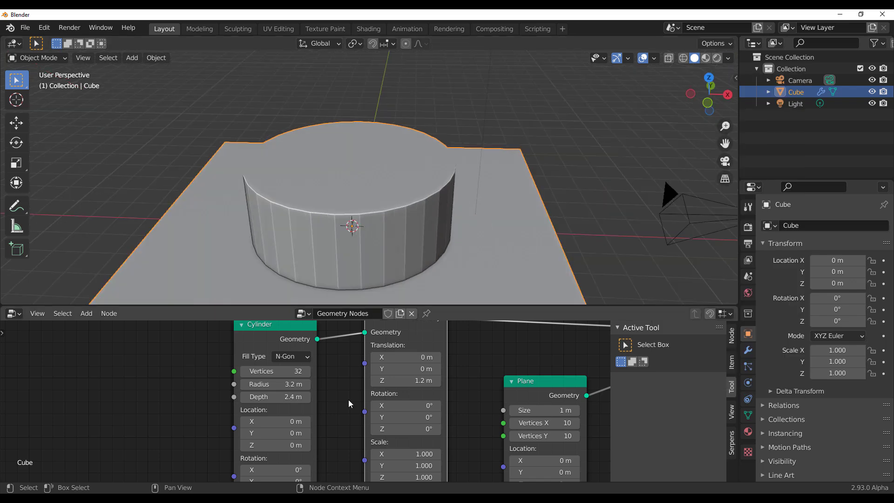
- Reposition the Cylinder node and its Transform node, and set the Cylinder's fill type to None
{"action": "scroll", "coordinate": [348, 400], "scroll_direction": "down", "scroll_amount": 5}
{"action": "left_click_drag", "start_coordinate": [299, 351], "coordinate": [130, 363]}
{"action": "left_click_drag", "start_coordinate": [386, 350], "coordinate": [218, 369]}
{"action": "middle_click_drag", "start_coordinate": [281, 403], "coordinate": [435, 356]}
{"action": "left_click", "coordinate": [299, 343]}
{"action": "left_click", "coordinate": [295, 356]}
{"action": "middle_click_drag", "start_coordinate": [354, 224], "coordinate": [394, 224]}
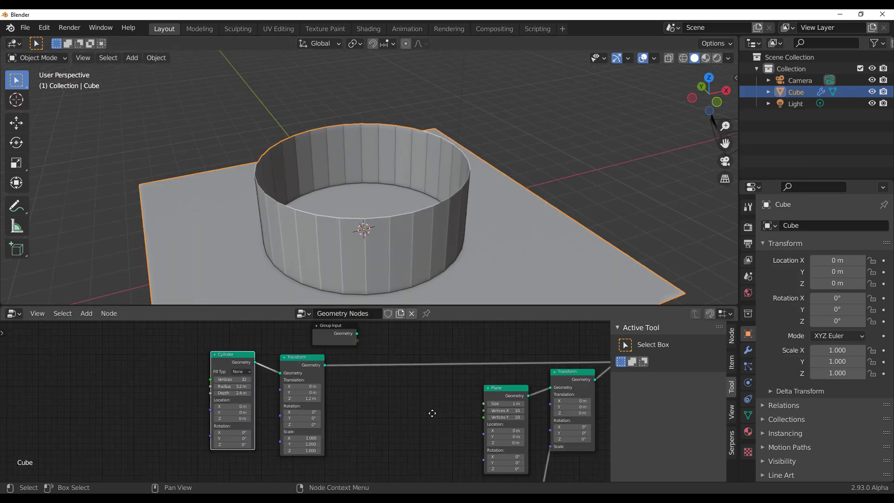
- Insert a Point Distribute node after the cylinder's Transform node
{"action": "middle_click_drag", "start_coordinate": [432, 413], "coordinate": [373, 424]}
{"action": "key", "text": "shift+a"}
{"action": "middle_click_drag", "start_coordinate": [379, 379], "coordinate": [220, 386]}
{"action": "key", "text": "shift+a"}
{"action": "left_click", "coordinate": [132, 350]}
{"action": "type", "text": "poi"}
{"action": "key", "text": "Return"}
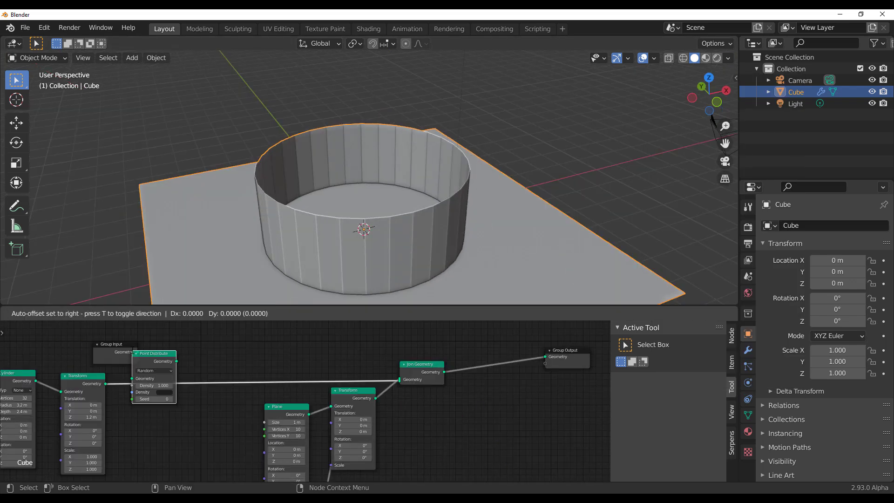
{"action": "left_click", "coordinate": [162, 369]}
- Insert a Point Instance node between Point Distribute and Join Geometry, and space the nodes out
{"action": "key", "text": "shift+a"}
{"action": "left_click", "coordinate": [130, 364]}
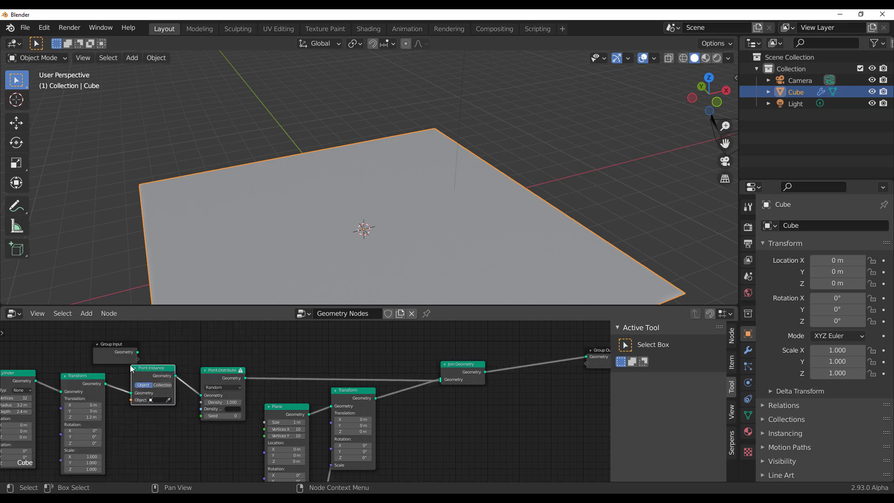
{"action": "left_click_drag", "start_coordinate": [149, 373], "coordinate": [164, 393]}
{"action": "scroll", "coordinate": [303, 401], "scroll_direction": "up", "scroll_amount": 4}
{"action": "left_click_drag", "start_coordinate": [196, 361], "coordinate": [135, 360]}
{"action": "middle_click_drag", "start_coordinate": [205, 373], "coordinate": [209, 407]}
{"action": "left_click_drag", "start_coordinate": [341, 341], "coordinate": [224, 391]}
{"action": "left_click", "coordinate": [236, 429]}
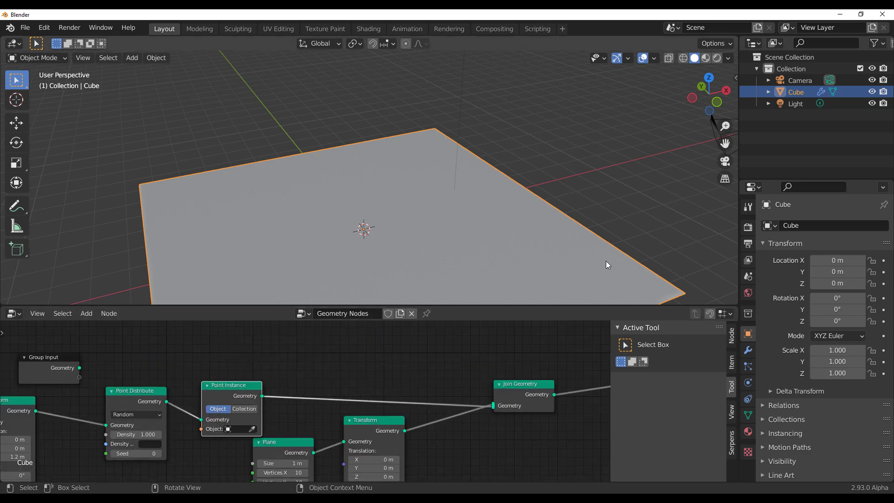
- Add a UV sphere to the scene, assign it as the Point Instance object and raise the maximum point density to 8
{"action": "scroll", "coordinate": [606, 265], "scroll_direction": "down", "scroll_amount": 6}
{"action": "middle_click_drag", "start_coordinate": [607, 265], "coordinate": [606, 248]}
{"action": "right_click", "coordinate": [495, 290], "text": "shift"}
{"action": "key", "text": "shift+a"}
{"action": "left_click", "coordinate": [549, 293]}
{"action": "scroll", "coordinate": [555, 298], "scroll_direction": "up", "scroll_amount": 5}
{"action": "middle_click_drag", "start_coordinate": [484, 261], "coordinate": [503, 272]}
{"action": "left_click", "coordinate": [382, 232]}
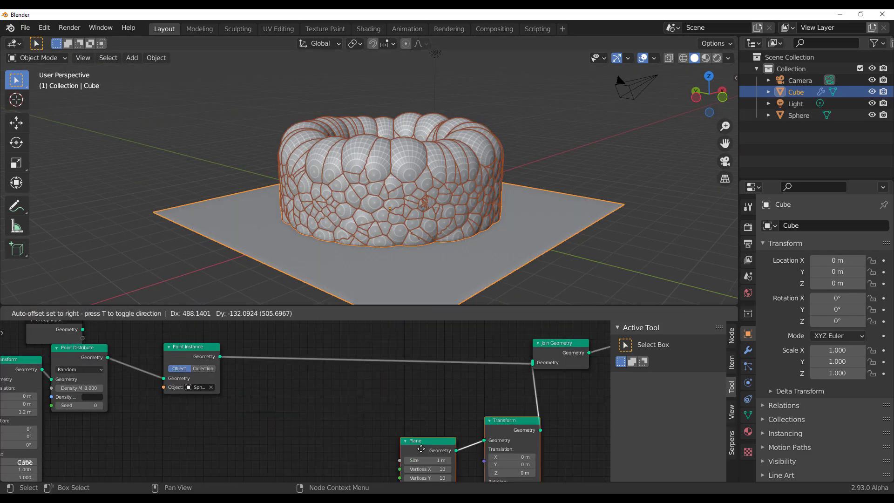
- Duplicate the Point Distribute node and insert the copy after the Point Instance node
{"action": "key", "text": "shift+a"}
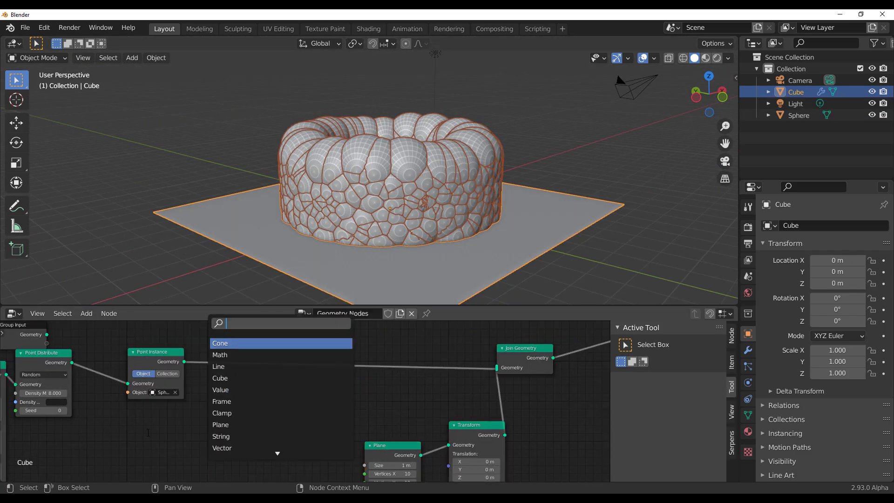
{"action": "left_click", "coordinate": [41, 368]}
{"action": "key", "text": "shift+d"}
{"action": "left_click", "coordinate": [281, 358]}
{"action": "scroll", "coordinate": [395, 196], "scroll_direction": "up", "scroll_amount": 4}
{"action": "middle_click_drag", "start_coordinate": [396, 195], "coordinate": [368, 158]}
- Add a Points to Volume node after the second Point Distribute node
{"action": "key", "text": "shift+a"}
{"action": "left_click", "coordinate": [270, 345]}
{"action": "type", "text": "pt"}
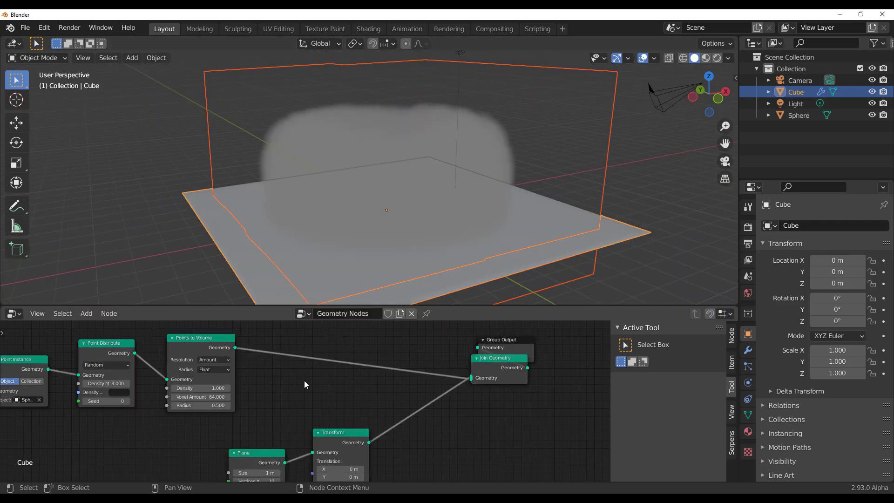
- Insert a Volume to Mesh node between Points to Volume and Join Geometry
{"action": "key", "text": "shift+a"}
{"action": "type", "text": "vtm"}
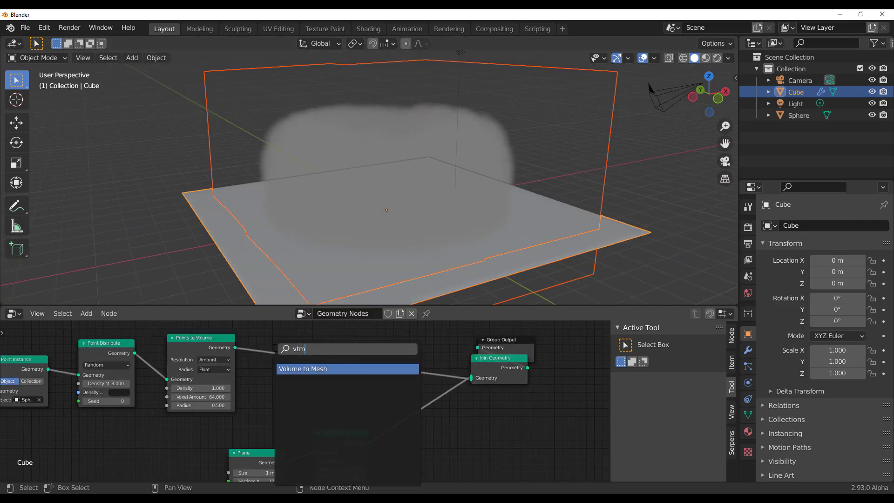
{"action": "key", "text": "Return"}
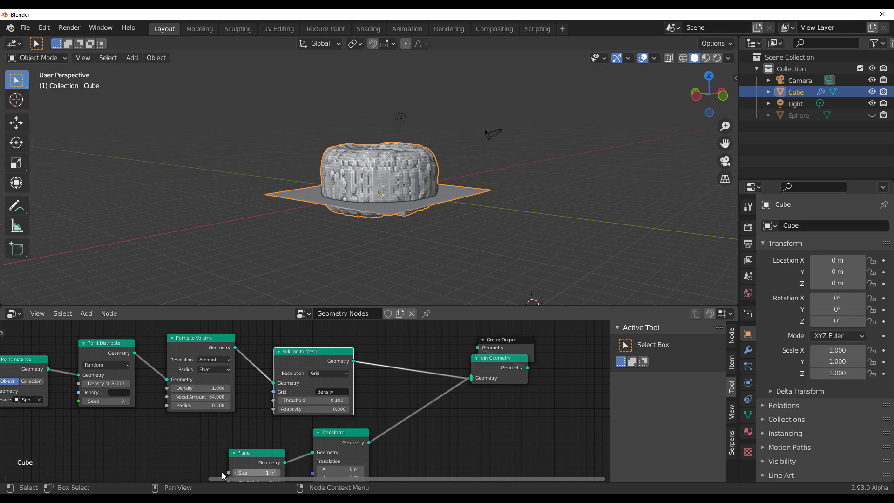
{"action": "middle_click_drag", "start_coordinate": [36, 452], "coordinate": [390, 416]}
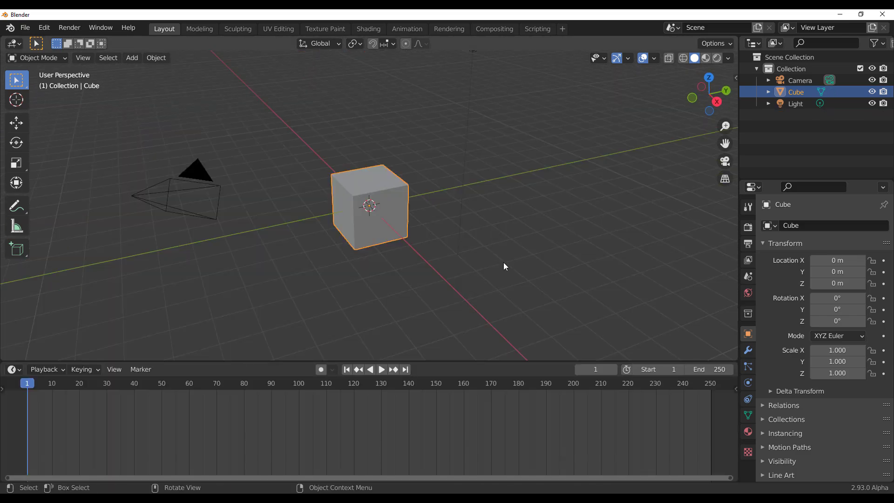
- Place the 3D cursor on the green Y axis away from the default cube and add a mesh cylinder there
{"action": "middle_click_drag", "start_coordinate": [492, 263], "coordinate": [460, 254]}
{"action": "key", "text": "shift"}
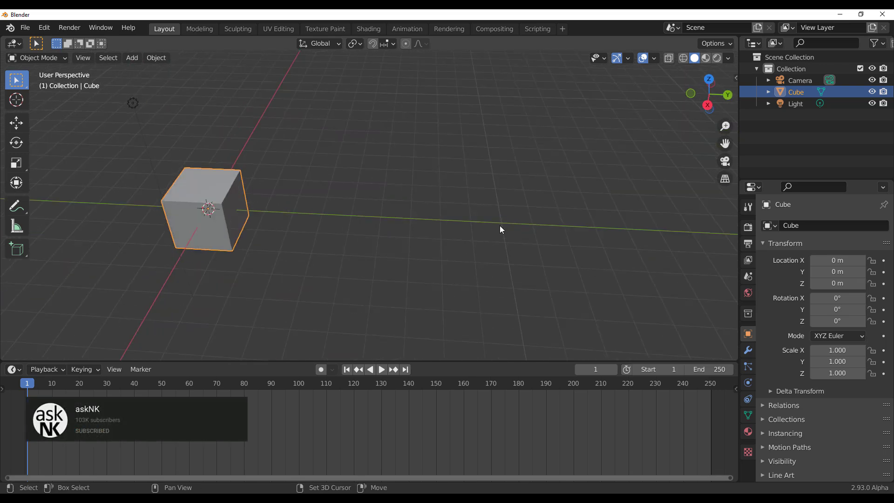
{"action": "right_click", "coordinate": [501, 224], "text": "shift"}
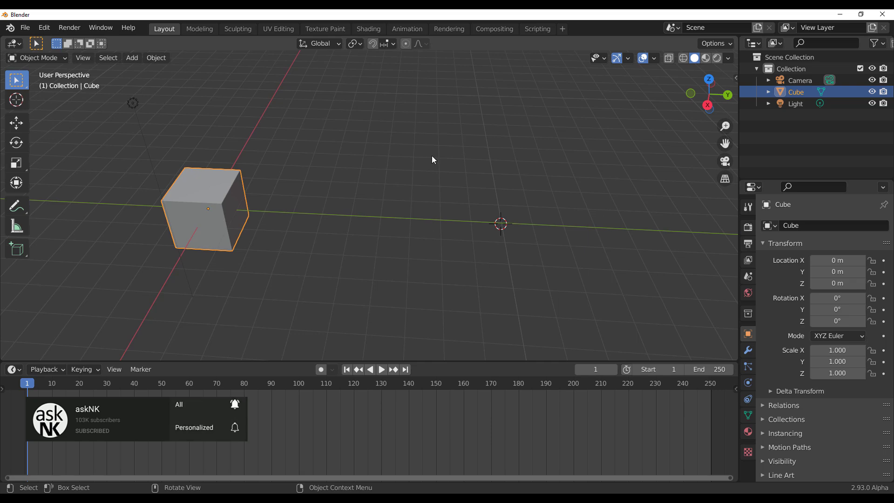
{"action": "key", "text": "shift"}
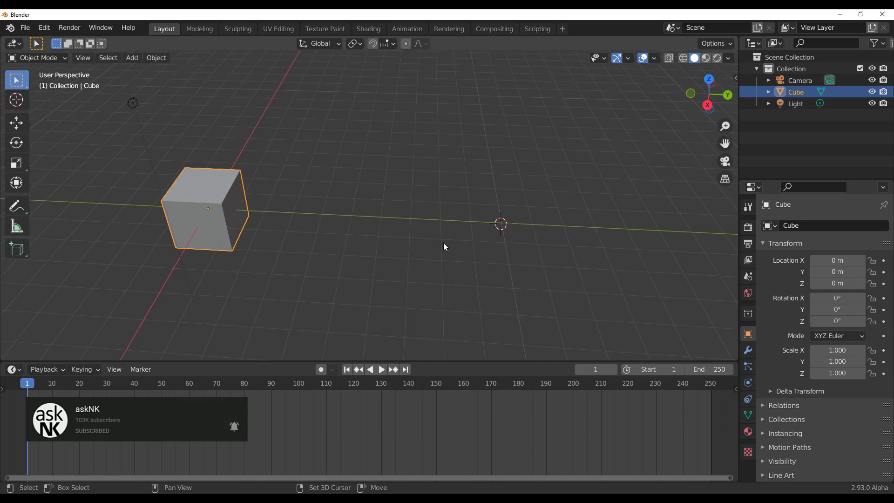
{"action": "key", "text": "shift+a"}
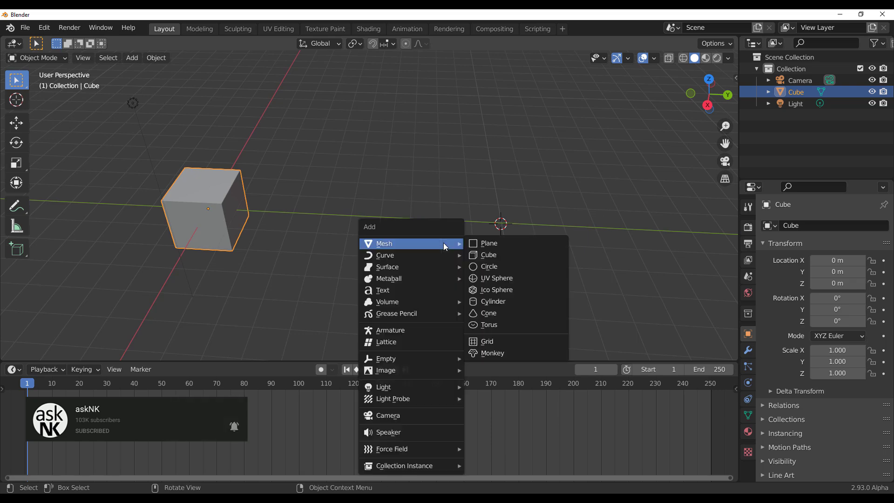
{"action": "left_click", "coordinate": [502, 301]}
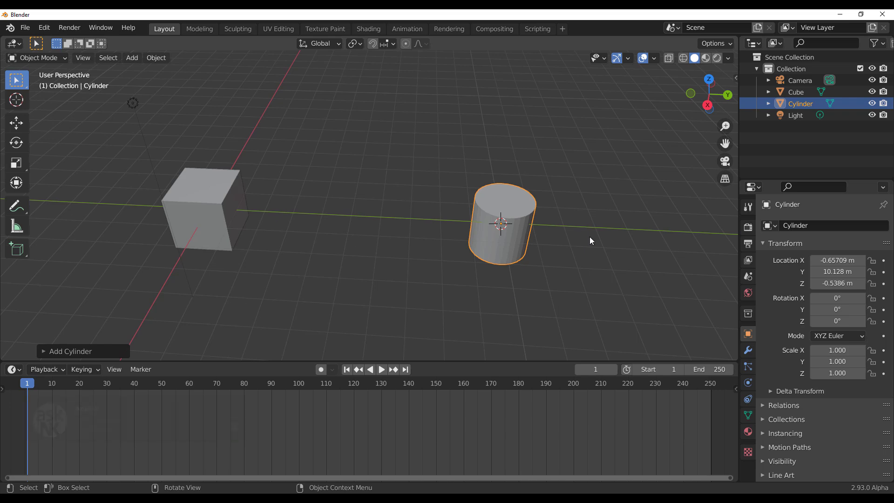
- Set the new cylinder to 21 vertices, radius 1.49 m, depth 1.44 m and cap fill type Nothing
{"action": "left_click", "coordinate": [77, 352]}
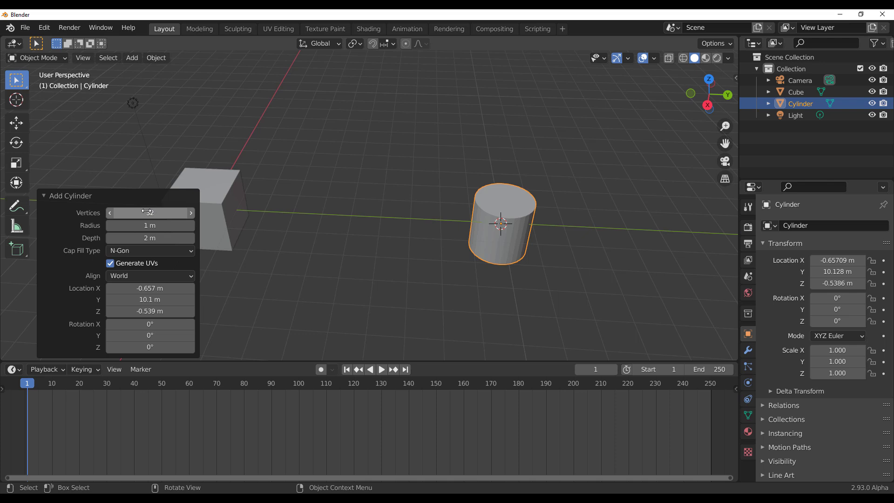
{"action": "left_click_drag", "start_coordinate": [144, 210], "coordinate": [133, 238]}
{"action": "left_click", "coordinate": [139, 250]}
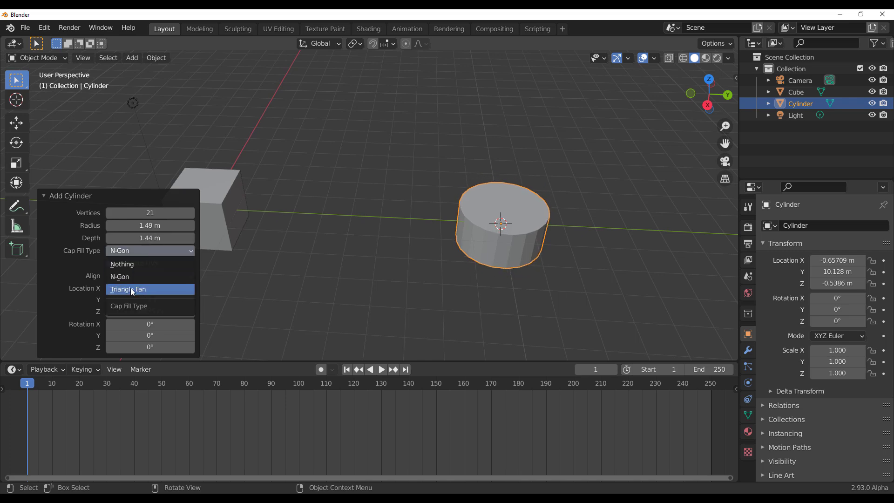
{"action": "left_click", "coordinate": [124, 266]}
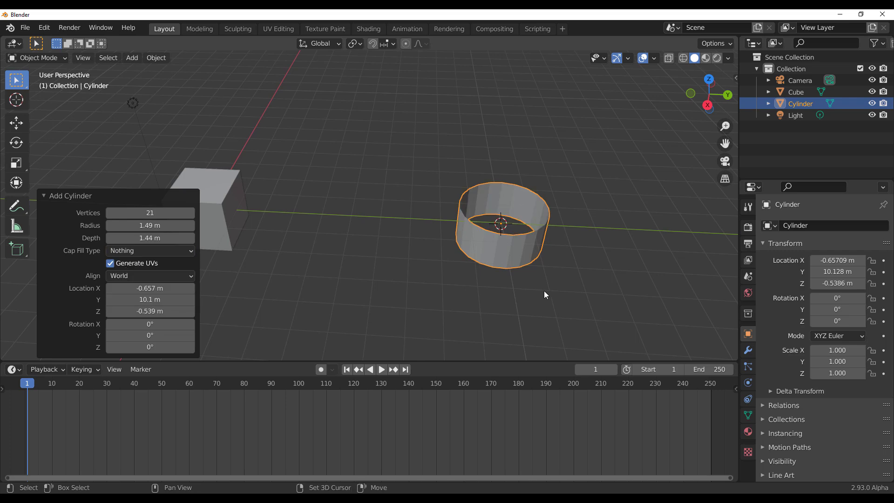
{"action": "middle_click_drag", "start_coordinate": [544, 291], "coordinate": [406, 325], "text": "shift"}
{"action": "scroll", "coordinate": [395, 285], "scroll_direction": "up", "scroll_amount": 4}
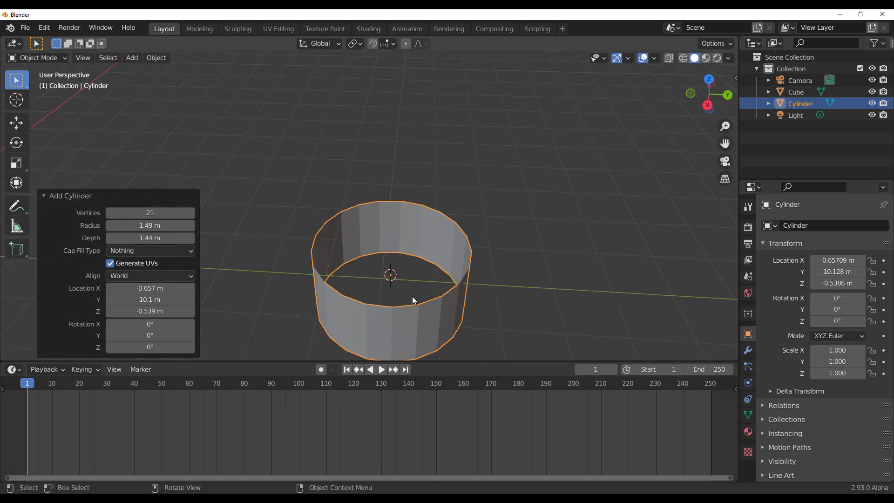
{"action": "middle_click_drag", "start_coordinate": [409, 255], "coordinate": [379, 260]}
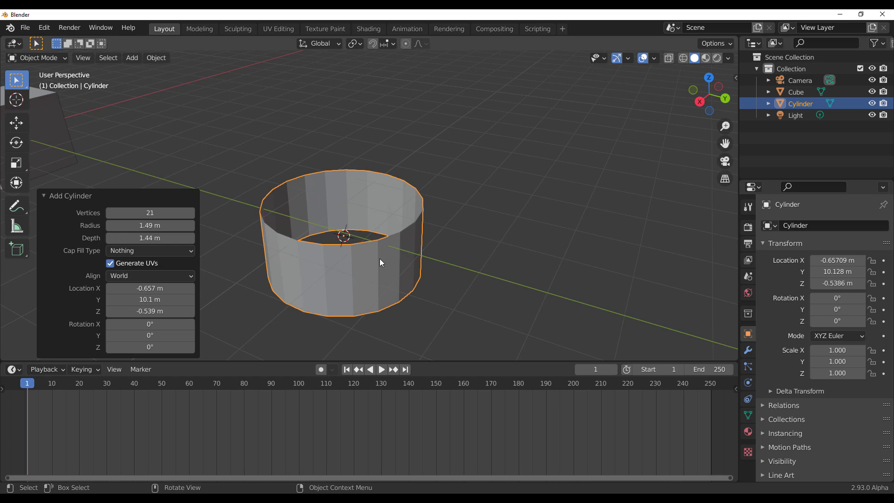
- Reselect the open cylinder and add a level 2 Subdivision Surface modifier to it
{"action": "left_click", "coordinate": [558, 212]}
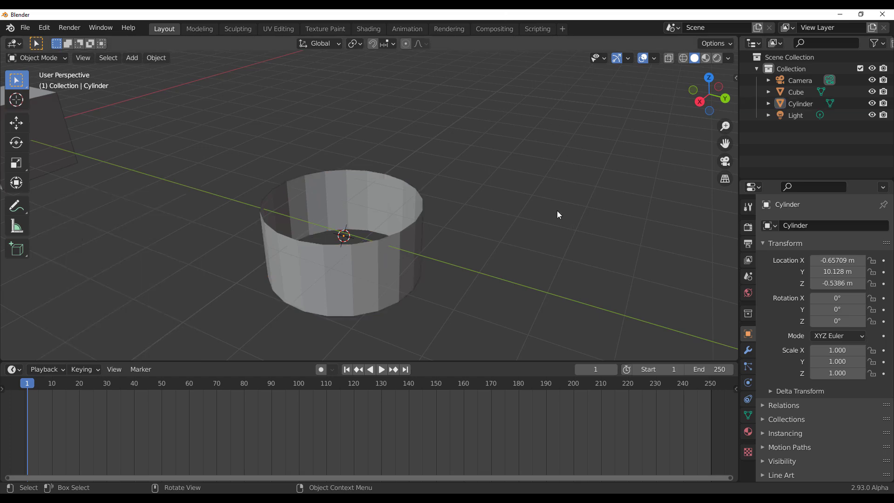
{"action": "left_click", "coordinate": [321, 272]}
{"action": "key", "text": "ctrl"}
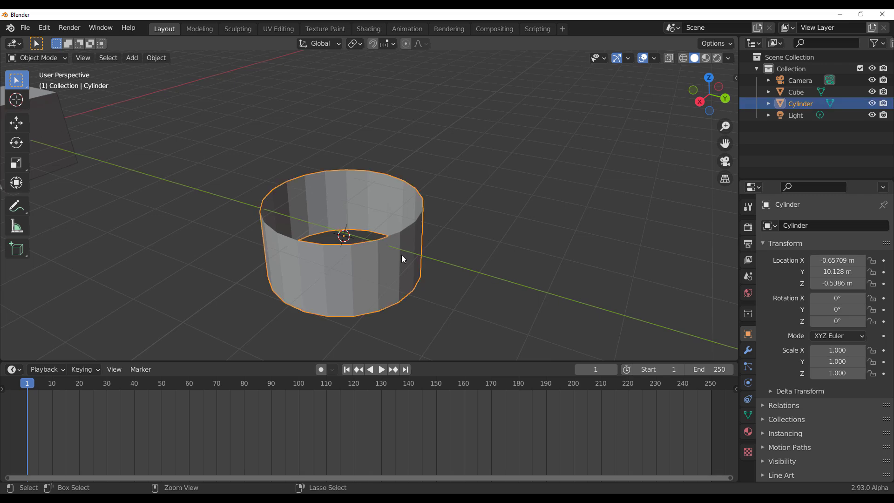
{"action": "key", "text": "ctrl+2"}
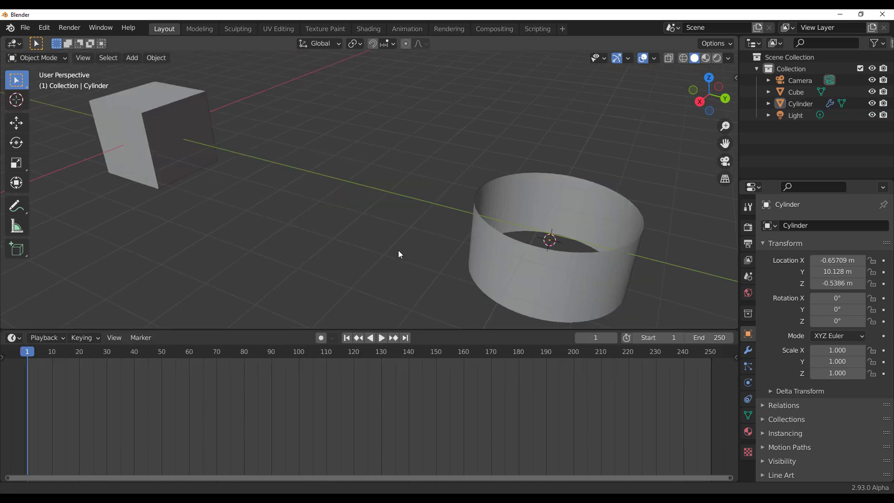
- Delete the cylinder object from the scene
{"action": "middle_click_drag", "start_coordinate": [399, 254], "coordinate": [455, 256]}
{"action": "left_click", "coordinate": [577, 250]}
{"action": "key", "text": "Delete"}
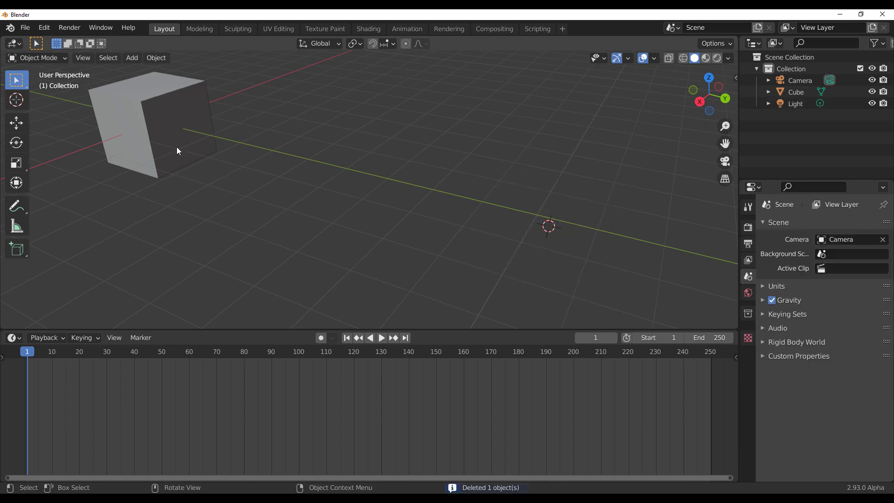
- Select the cube, switch the timeline area to an enlarged Geometry Node Editor and create a new node tree
{"action": "left_click", "coordinate": [149, 132]}
{"action": "middle_click_drag", "start_coordinate": [149, 132], "coordinate": [182, 346]}
{"action": "left_click", "coordinate": [12, 337]}
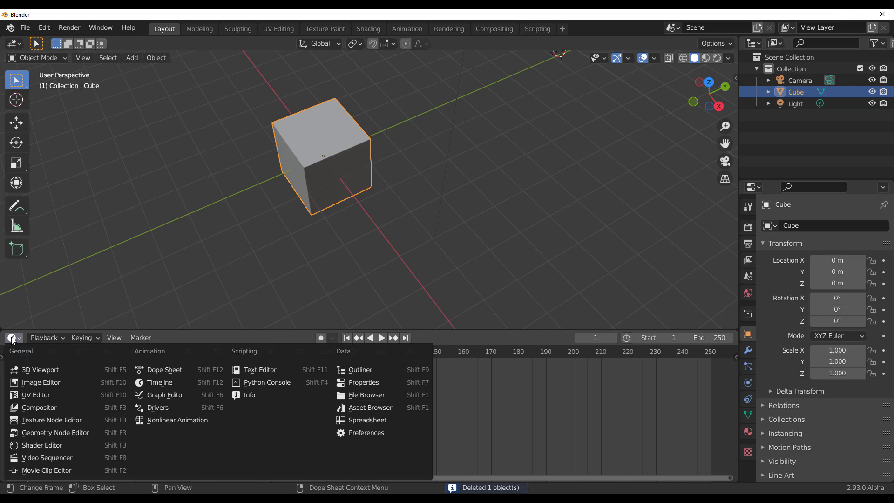
{"action": "left_click", "coordinate": [48, 433]}
{"action": "left_click_drag", "start_coordinate": [288, 330], "coordinate": [353, 257]}
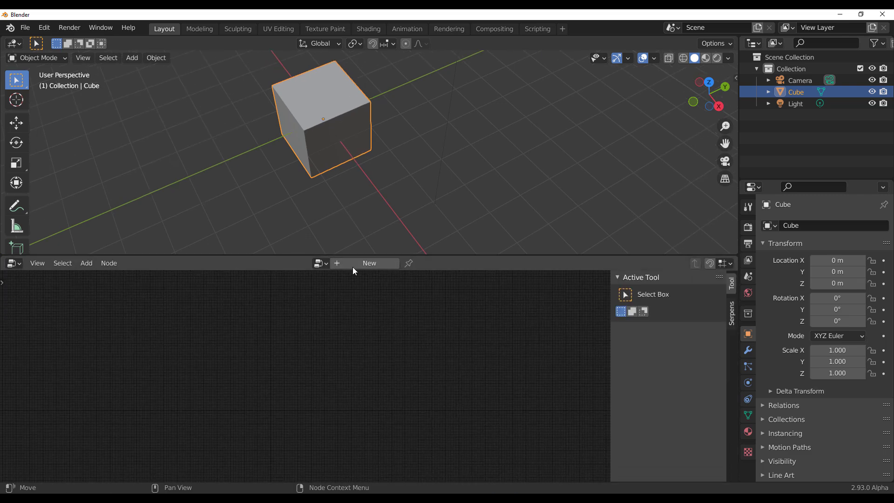
{"action": "left_click", "coordinate": [356, 263]}
{"action": "scroll", "coordinate": [295, 358], "scroll_direction": "up", "scroll_amount": 5}
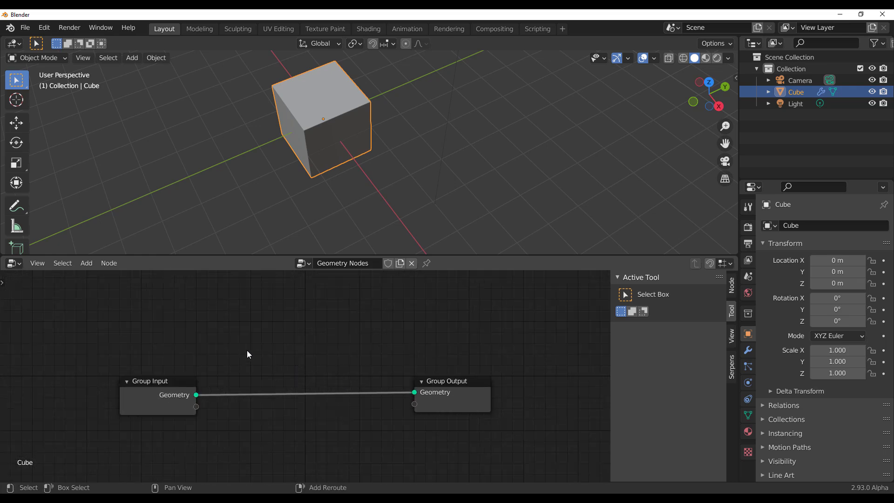
- Add a Cylinder mesh primitive node and connect its geometry output to the Group Output
{"action": "key", "text": "shift+a"}
{"action": "mouse_move", "coordinate": [246, 350]}
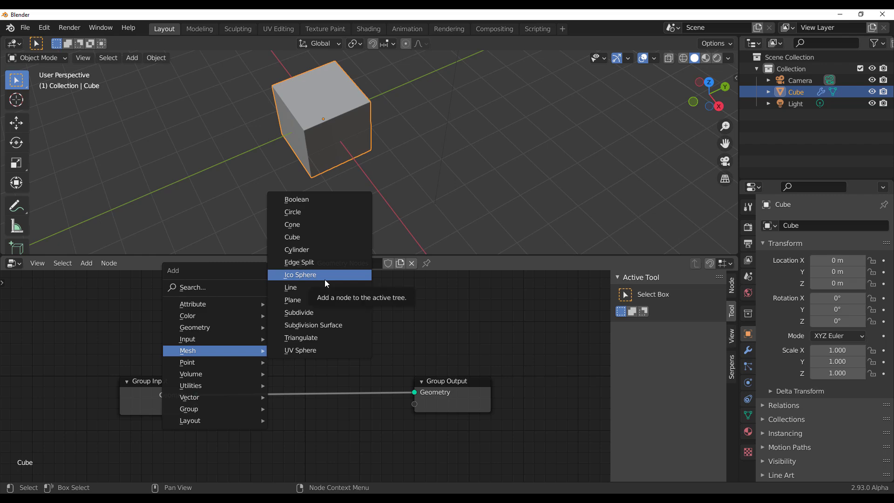
{"action": "left_click", "coordinate": [310, 251]}
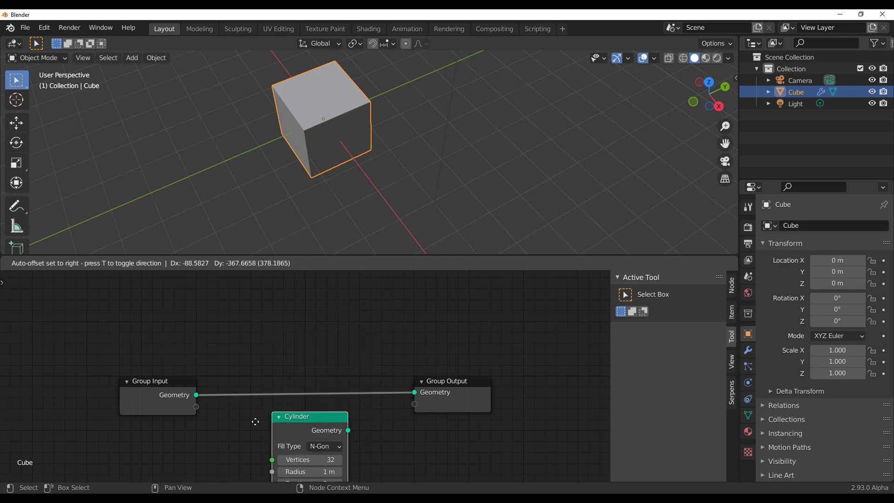
{"action": "left_click", "coordinate": [354, 407]}
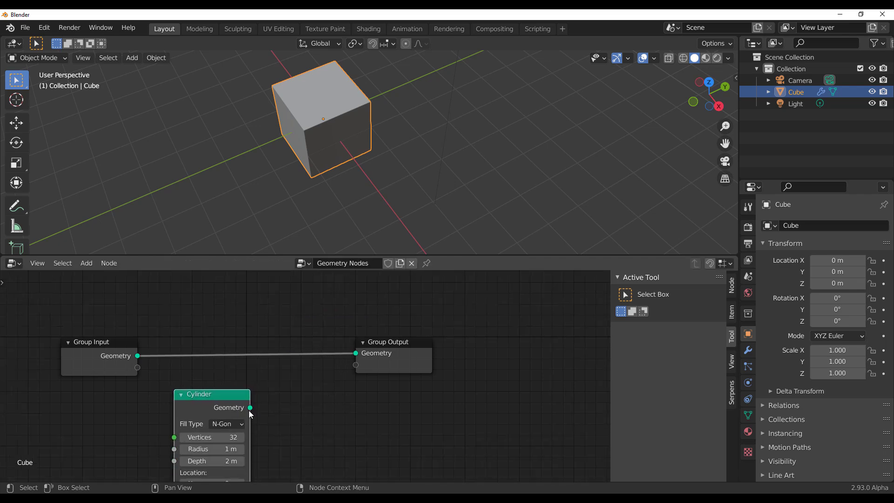
{"action": "left_click_drag", "start_coordinate": [250, 408], "coordinate": [353, 354]}
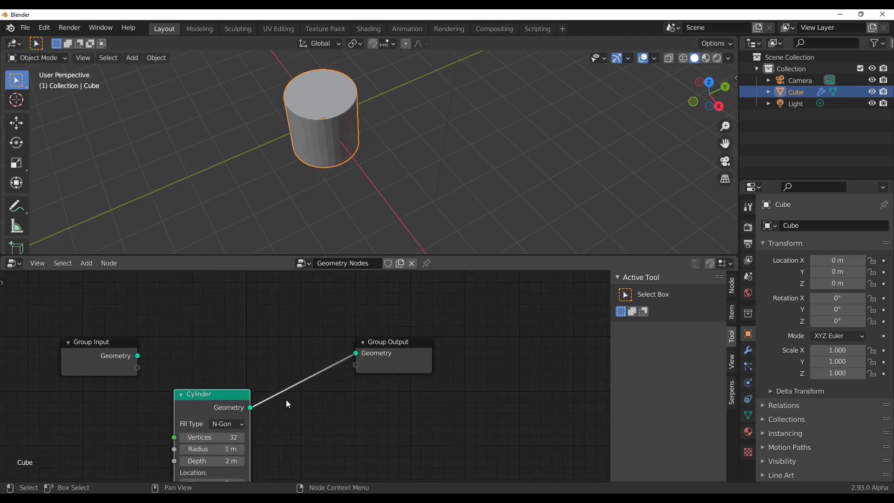
- Insert a Subdivision Surface node between the Cylinder and Group Output nodes and set its level to 3
{"action": "middle_click_drag", "start_coordinate": [286, 400], "coordinate": [266, 343]}
{"action": "left_click_drag", "start_coordinate": [363, 311], "coordinate": [527, 332]}
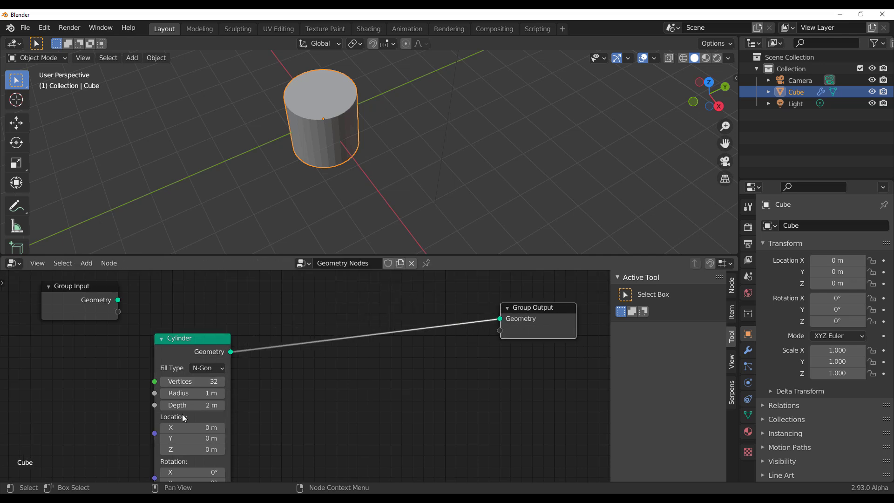
{"action": "key", "text": "shift+a"}
{"action": "left_click", "coordinate": [225, 339]}
{"action": "type", "text": "s"}
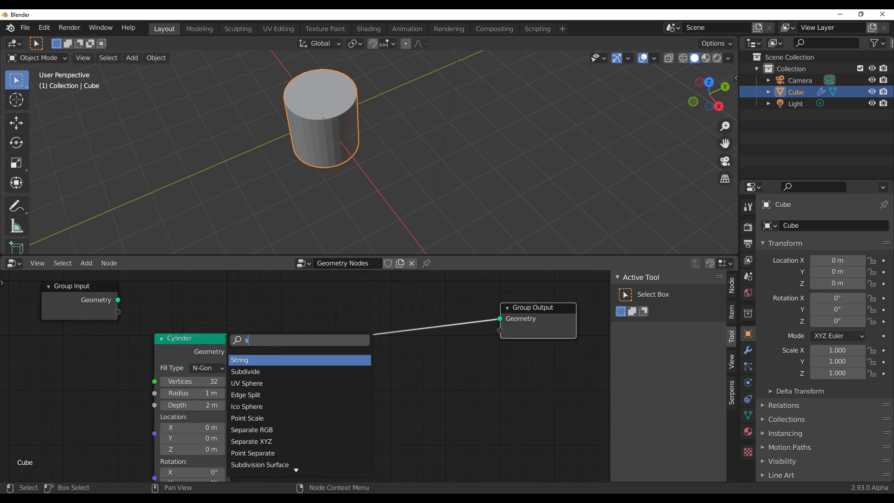
{"action": "type", "text": "ub"}
{"action": "key", "text": "Down"}
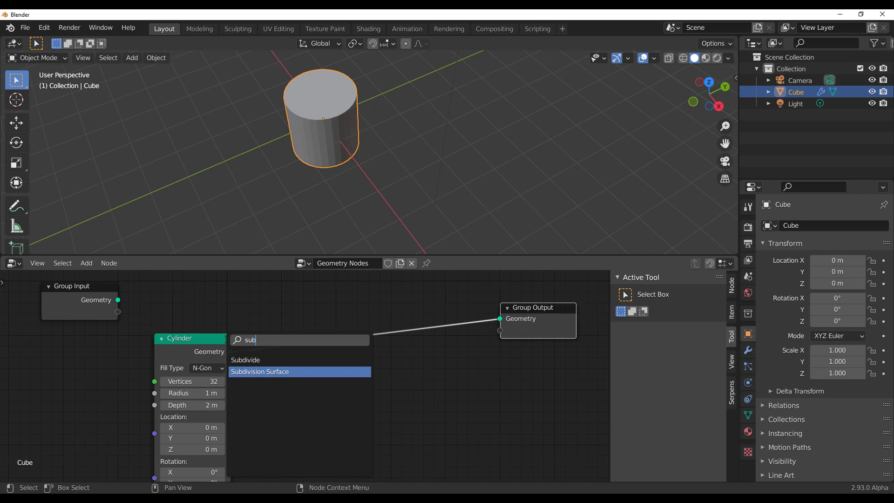
{"action": "key", "text": "Return"}
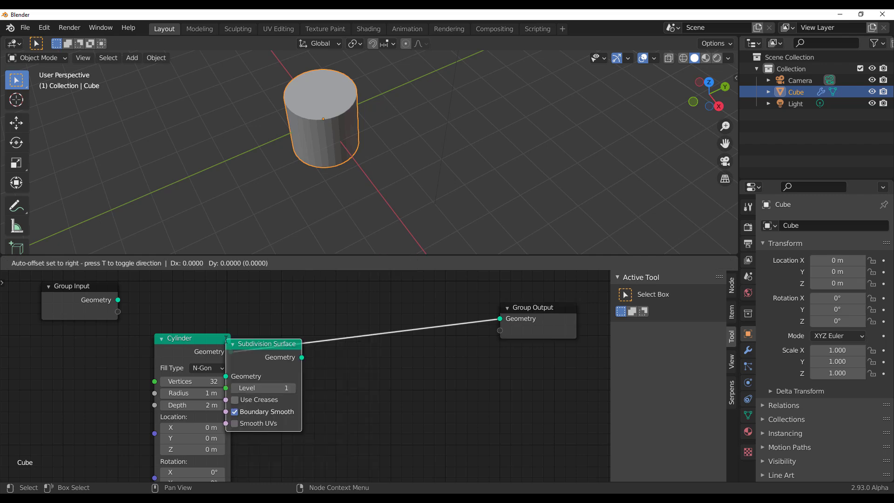
{"action": "left_click", "coordinate": [276, 333]}
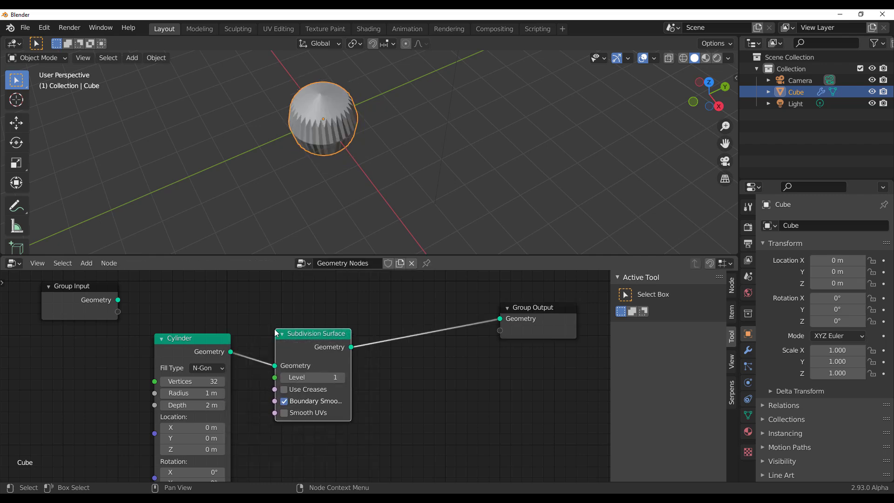
{"action": "left_click", "coordinate": [342, 378]}
{"action": "left_click", "coordinate": [341, 377]}
- Set the Cylinder node's vertices to 22
{"action": "middle_click_drag", "start_coordinate": [326, 200], "coordinate": [362, 191]}
{"action": "scroll", "coordinate": [307, 151], "scroll_direction": "up", "scroll_amount": 5}
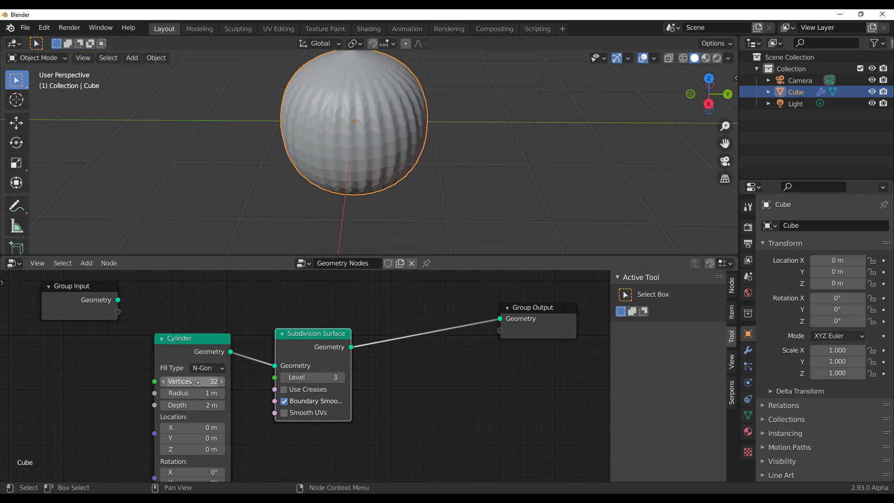
{"action": "mouse_move", "coordinate": [194, 382]}
{"action": "left_mouse_down"}
{"action": "mouse_move", "coordinate": [158, 382]}
{"action": "mouse_move", "coordinate": [219, 382]}
{"action": "mouse_move", "coordinate": [184, 382]}
{"action": "left_mouse_up"}
- Try the None fill type on the Cylinder node and settle on Triangles
{"action": "middle_click_drag", "start_coordinate": [209, 377], "coordinate": [278, 334]}
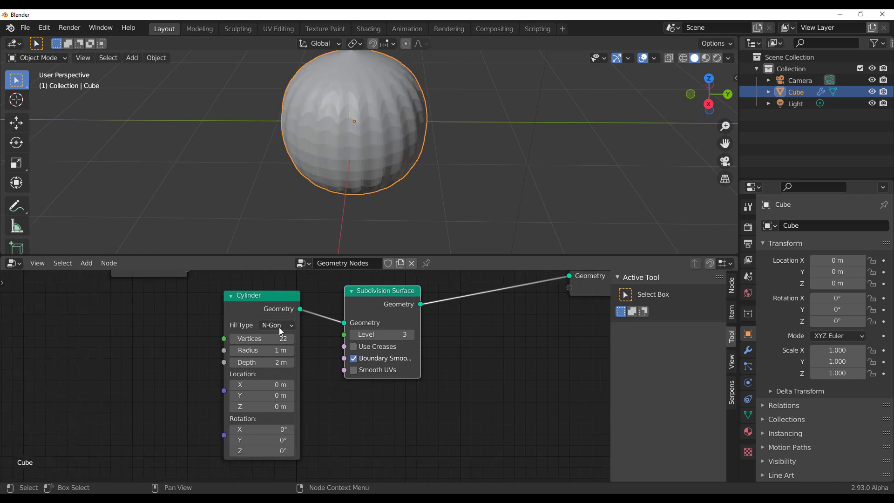
{"action": "left_click", "coordinate": [274, 325]}
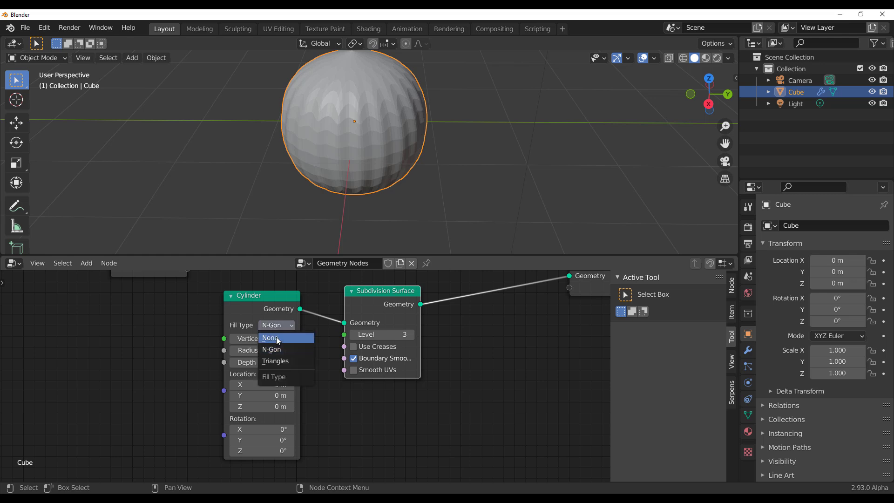
{"action": "left_click", "coordinate": [277, 339]}
{"action": "scroll", "coordinate": [367, 146], "scroll_direction": "down", "scroll_amount": 5}
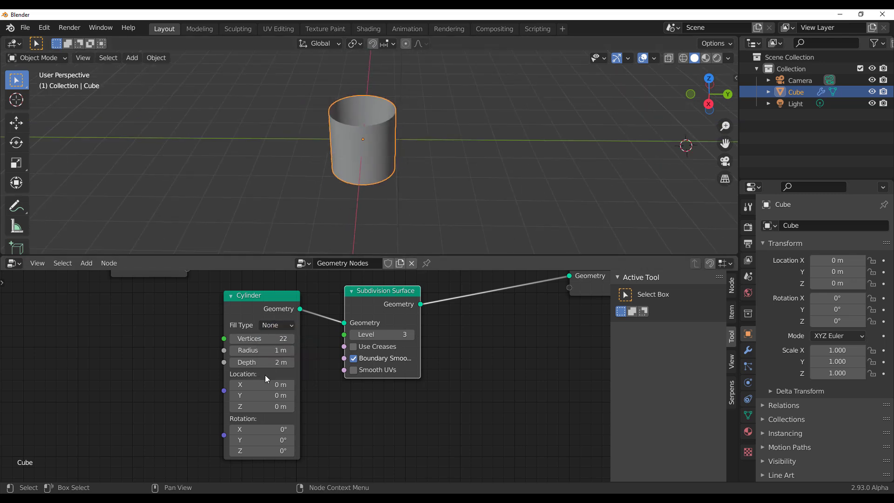
{"action": "left_click", "coordinate": [283, 327]}
{"action": "left_click", "coordinate": [287, 361]}
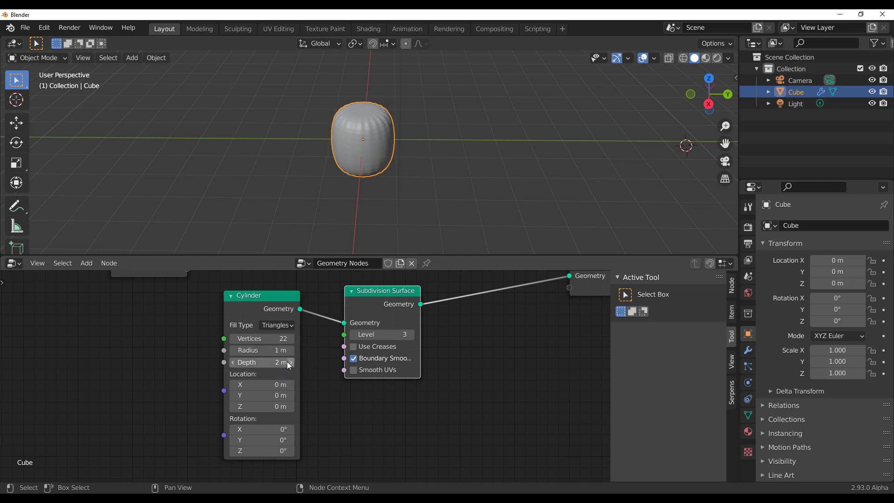
- Add a Transform node and link the Group Input's geometry into it
{"action": "middle_click_drag", "start_coordinate": [414, 379], "coordinate": [374, 450]}
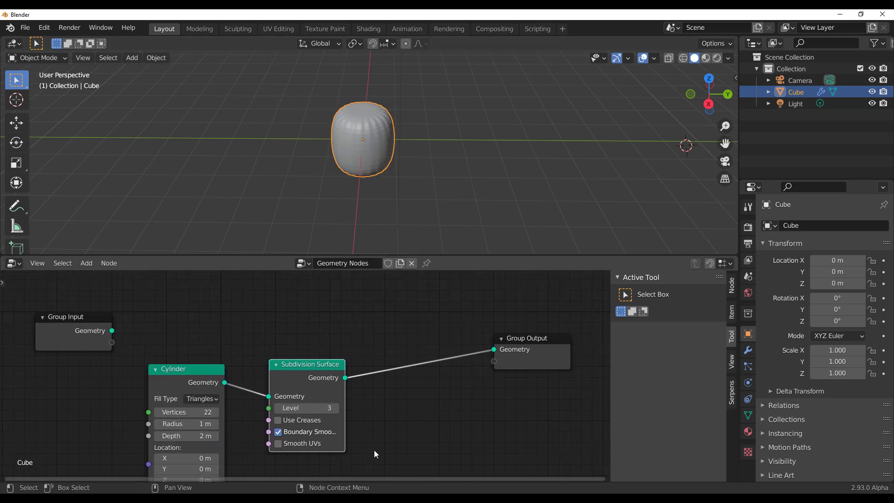
{"action": "key", "text": "shift+a"}
{"action": "left_click", "coordinate": [294, 302]}
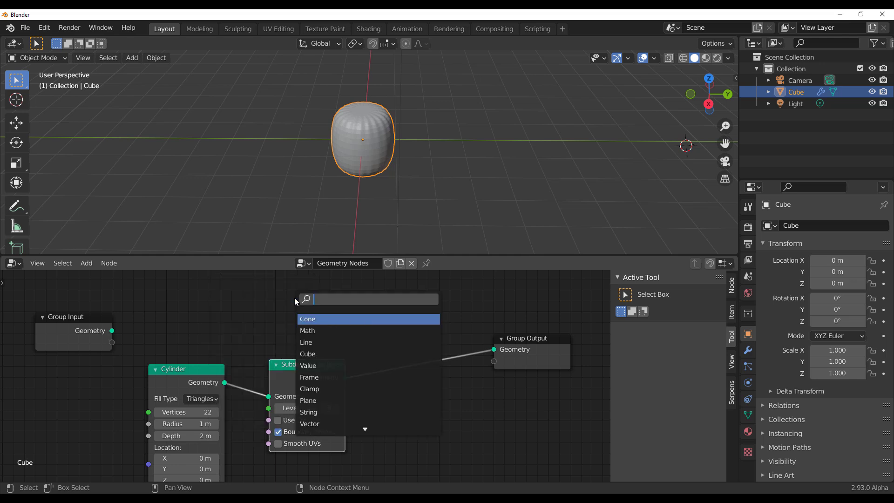
{"action": "type", "text": "tra"}
{"action": "key", "text": "Return"}
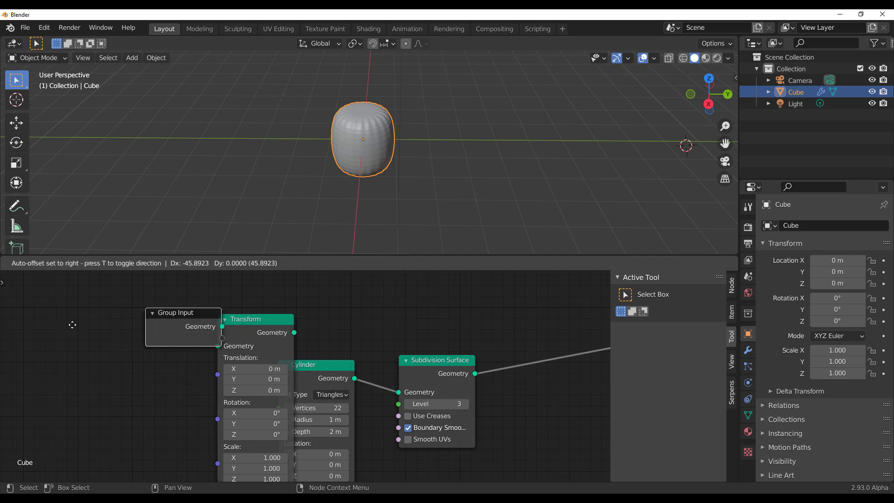
{"action": "left_click", "coordinate": [140, 330]}
{"action": "scroll", "coordinate": [231, 352], "scroll_direction": "down", "scroll_amount": 2}
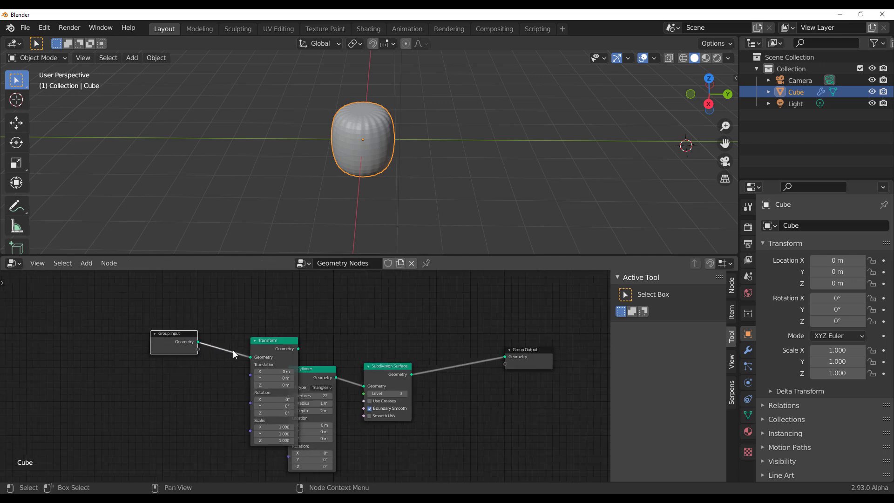
- Move the Cylinder and Subdivision Surface nodes lower in the graph and connect the Transform node's geometry to the Group Output
{"action": "middle_click_drag", "start_coordinate": [357, 359], "coordinate": [262, 365]}
{"action": "left_click_drag", "start_coordinate": [352, 347], "coordinate": [224, 440]}
{"action": "left_click_drag", "start_coordinate": [295, 382], "coordinate": [298, 450]}
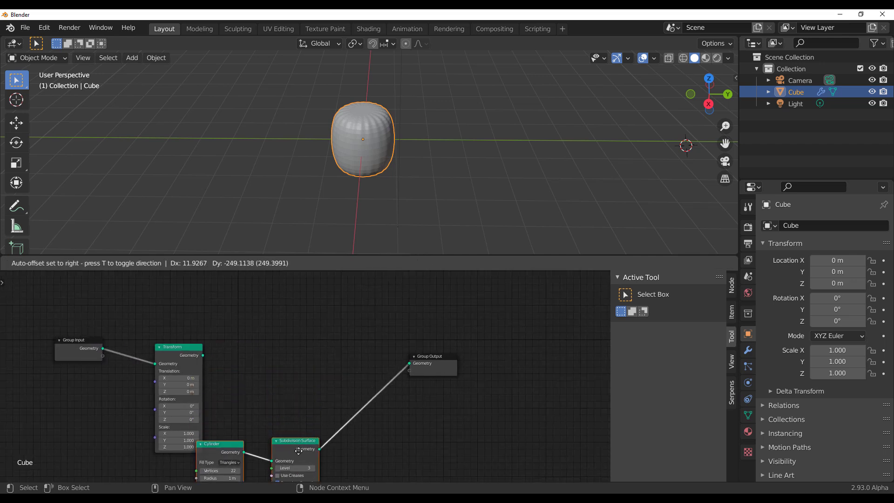
{"action": "left_click", "coordinate": [298, 450]}
{"action": "left_click_drag", "start_coordinate": [203, 355], "coordinate": [411, 363]}
{"action": "middle_click_drag", "start_coordinate": [395, 173], "coordinate": [311, 141]}
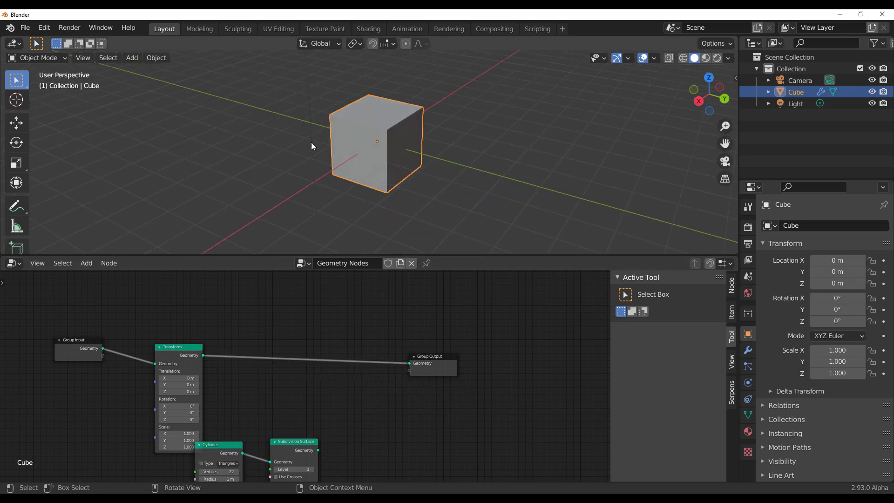
- Insert a Join Geometry node between Transform and Group Output and connect the Subdivision Surface output to it
{"action": "middle_click_drag", "start_coordinate": [410, 419], "coordinate": [393, 408]}
{"action": "key", "text": "shift+a"}
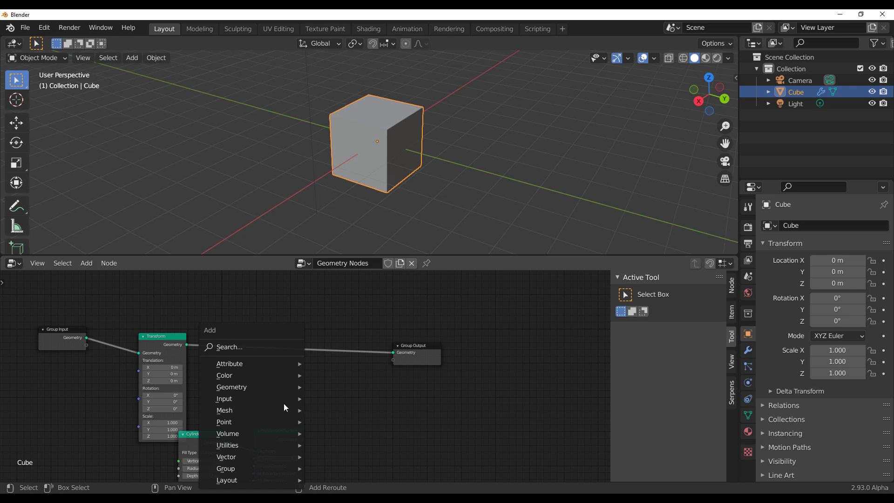
{"action": "left_click", "coordinate": [256, 350]}
{"action": "type", "text": "join"}
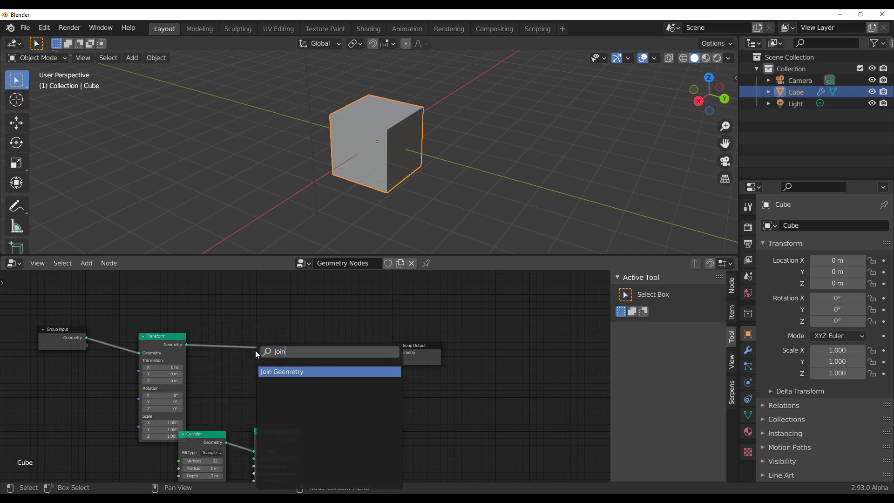
{"action": "key", "text": "Return"}
{"action": "left_click", "coordinate": [319, 346]}
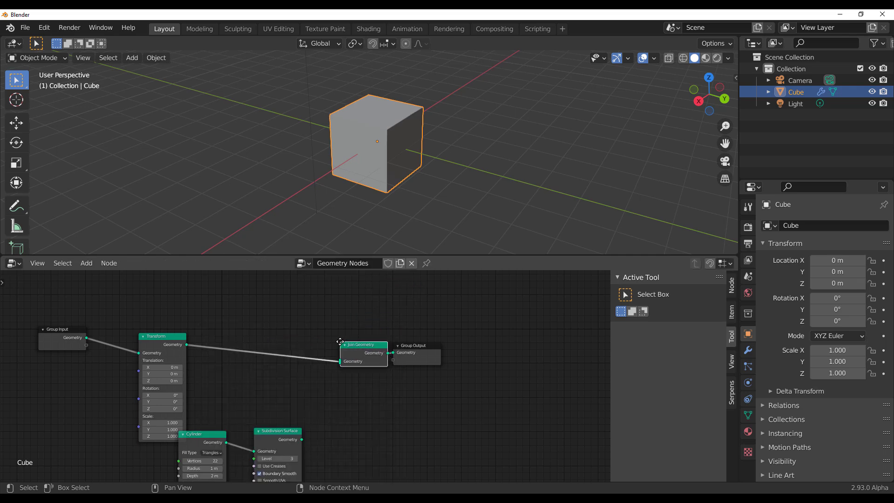
{"action": "left_click_drag", "start_coordinate": [302, 439], "coordinate": [330, 364]}
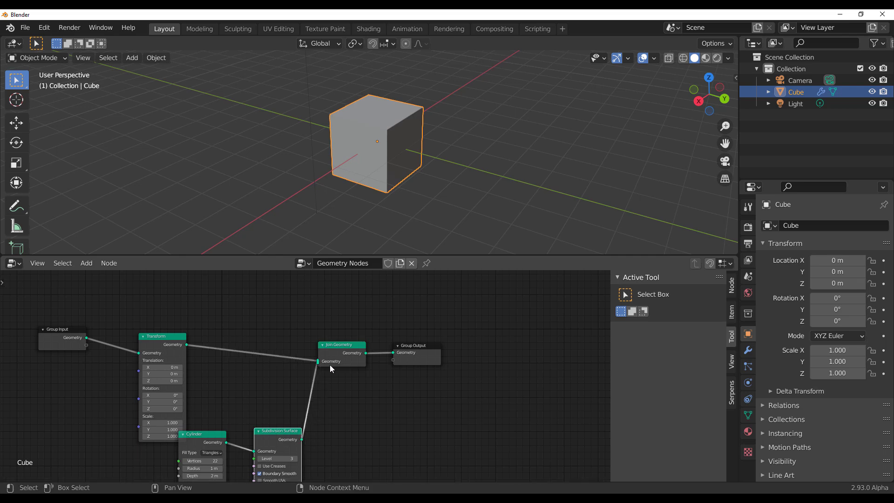
- Make room around Join Geometry and insert a second Transform node between Subdivision Surface and Join Geometry
{"action": "left_click", "coordinate": [335, 364]}
{"action": "middle_click_drag", "start_coordinate": [362, 405], "coordinate": [325, 361]}
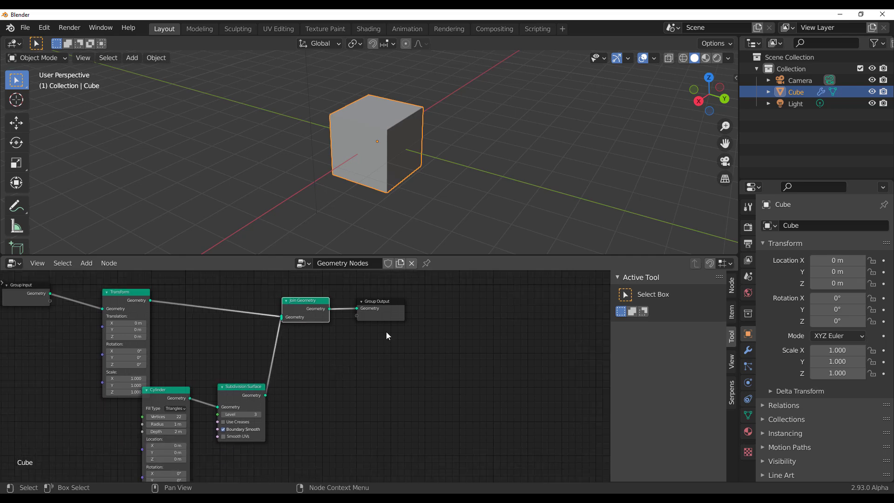
{"action": "left_click_drag", "start_coordinate": [368, 314], "coordinate": [407, 307]}
{"action": "left_click_drag", "start_coordinate": [310, 308], "coordinate": [356, 309]}
{"action": "key", "text": "shift+a"}
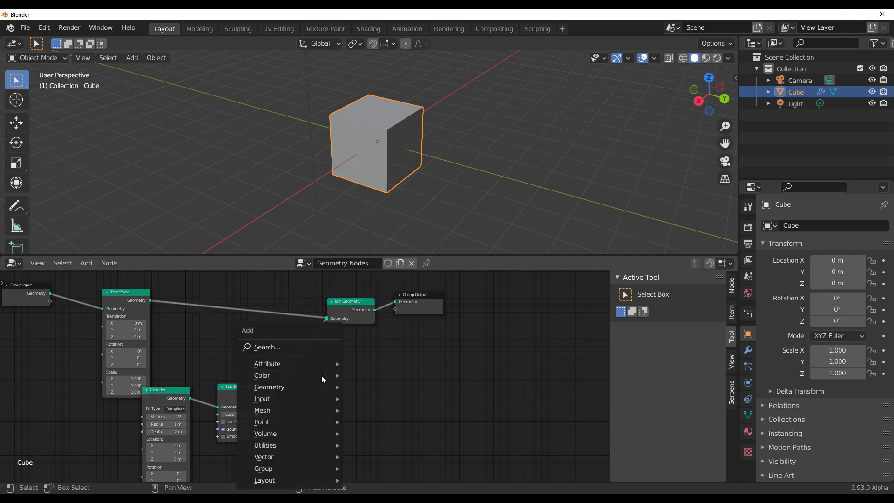
{"action": "left_click", "coordinate": [295, 345]}
{"action": "type", "text": "trans"}
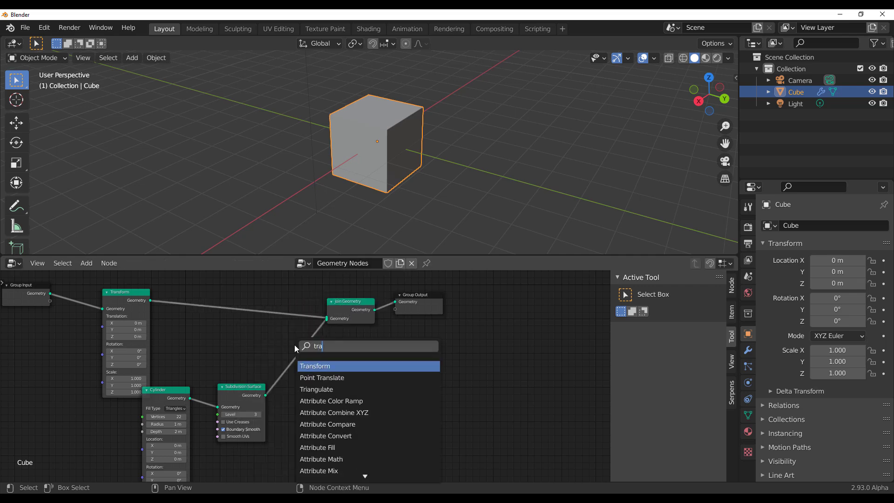
{"action": "key", "text": "Return"}
{"action": "left_click", "coordinate": [290, 337]}
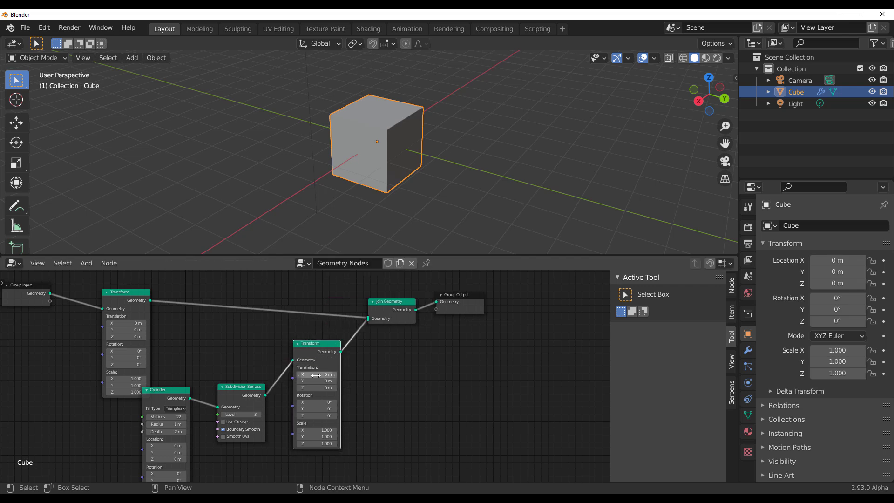
- Set the second Transform node's X translation to 1.5 m to offset the cylinder from the cube
{"action": "left_click_drag", "start_coordinate": [313, 375], "coordinate": [338, 376]}
{"action": "middle_click_drag", "start_coordinate": [447, 385], "coordinate": [388, 432]}
{"action": "middle_click_drag", "start_coordinate": [467, 207], "coordinate": [407, 195]}
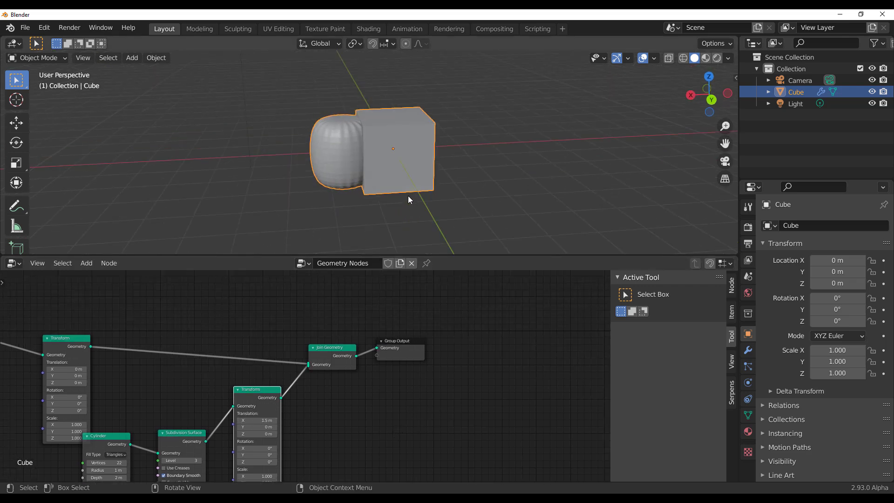
- Move the Group Output node farther out and insert a Point Distribute node between Join Geometry and Group Output
{"action": "left_click_drag", "start_coordinate": [409, 353], "coordinate": [541, 356]}
{"action": "left_click", "coordinate": [445, 406]}
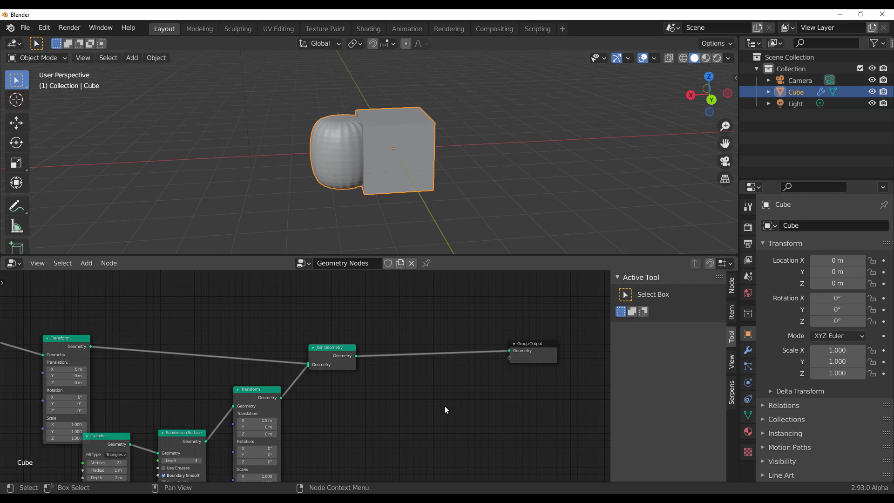
{"action": "key", "text": "shift"}
{"action": "key", "text": "shift+a"}
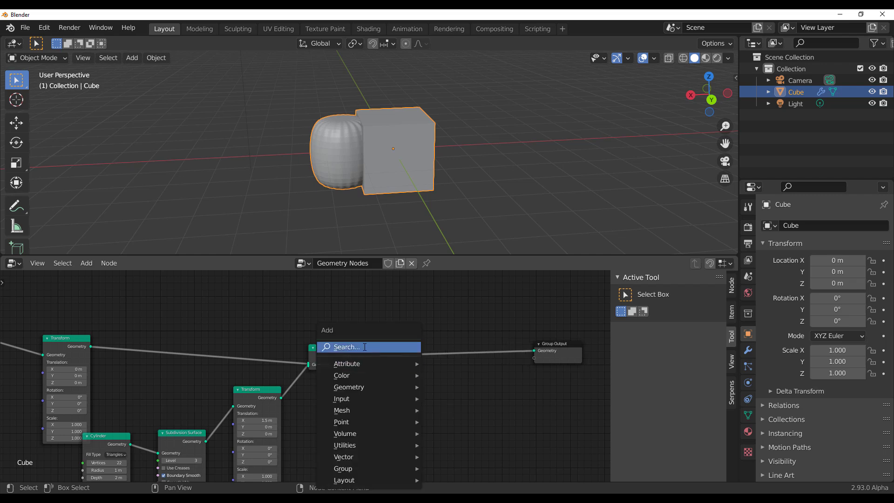
{"action": "left_click", "coordinate": [365, 347]}
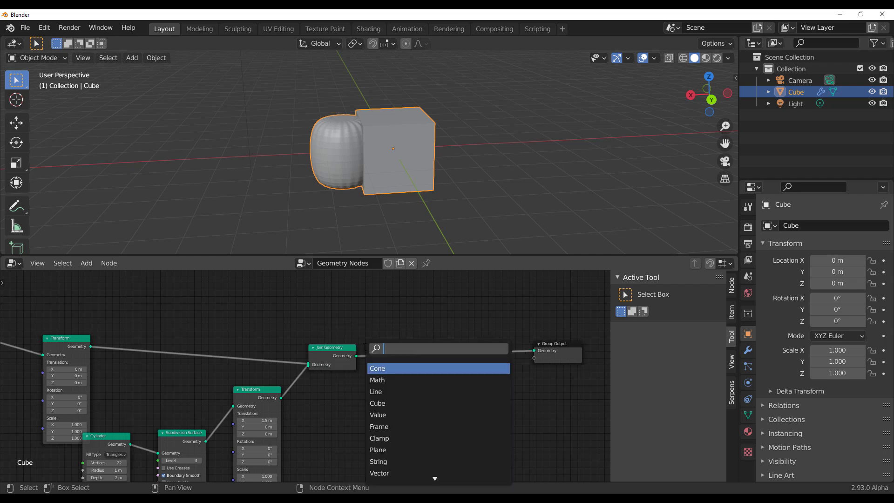
{"action": "type", "text": "pd"}
{"action": "key", "text": "Return"}
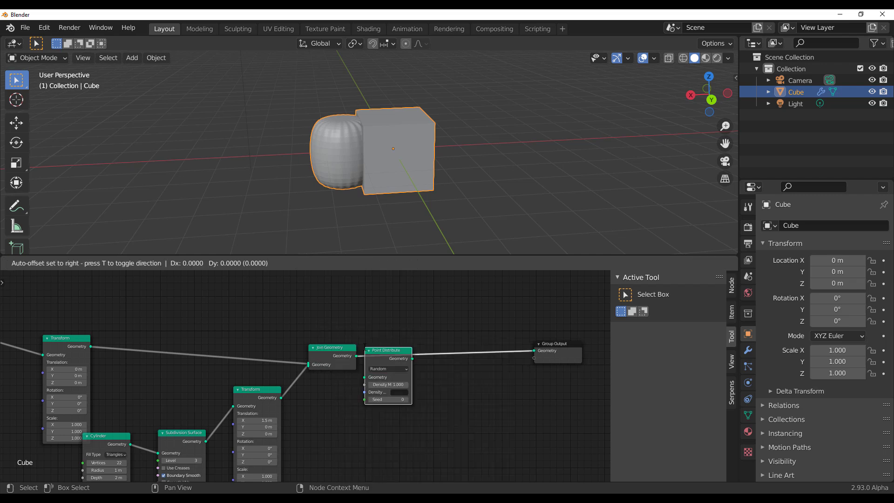
{"action": "left_click", "coordinate": [419, 367]}
- Set the Point Distribute node's maximum density to 24
{"action": "scroll", "coordinate": [470, 370], "scroll_direction": "up", "scroll_amount": 2}
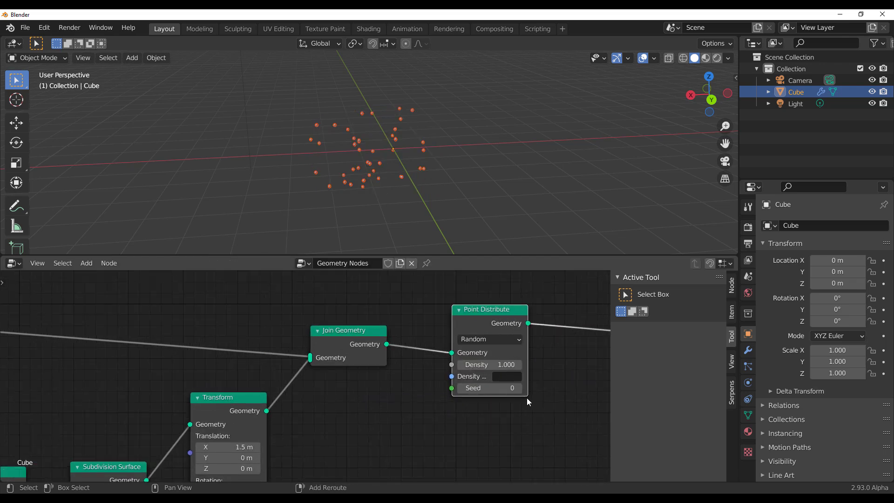
{"action": "middle_click_drag", "start_coordinate": [526, 397], "coordinate": [356, 437]}
{"action": "left_click_drag", "start_coordinate": [321, 404], "coordinate": [381, 417]}
{"action": "scroll", "coordinate": [405, 415], "scroll_direction": "down", "scroll_amount": 2}
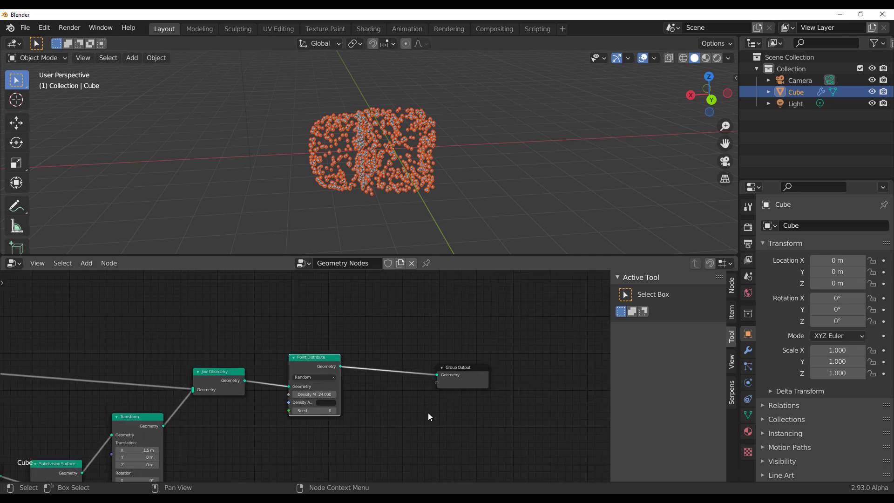
- Insert a Points to Volume node between Point Distribute and Group Output
{"action": "middle_click_drag", "start_coordinate": [428, 412], "coordinate": [362, 400]}
{"action": "left_click_drag", "start_coordinate": [362, 401], "coordinate": [422, 401]}
{"action": "key", "text": "shift+a"}
{"action": "left_click", "coordinate": [288, 345]}
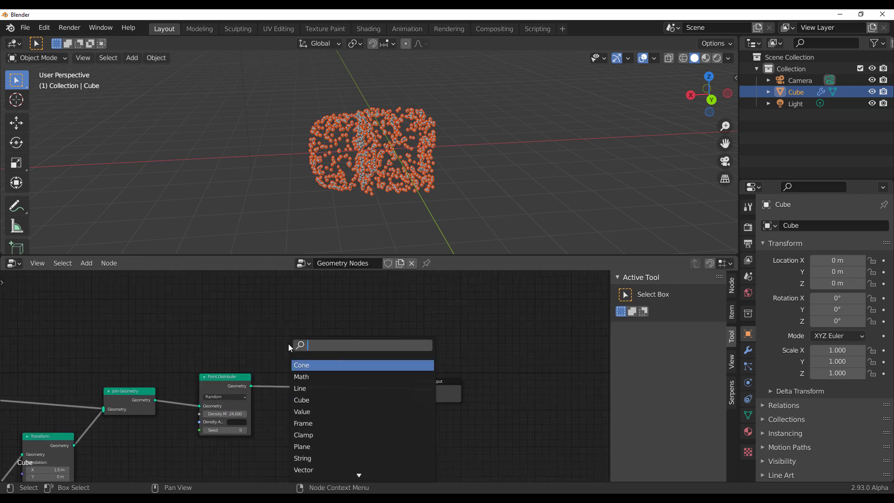
{"action": "type", "text": "ptv"}
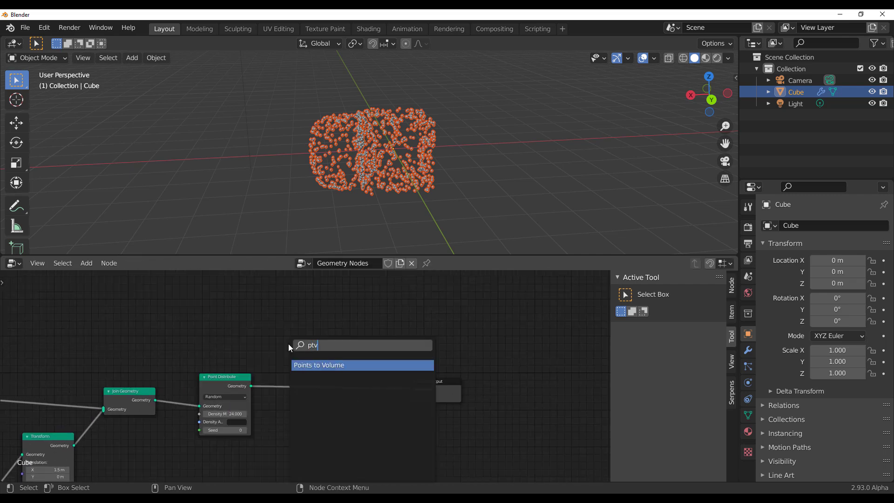
{"action": "key", "text": "Return"}
{"action": "left_click", "coordinate": [289, 344]}
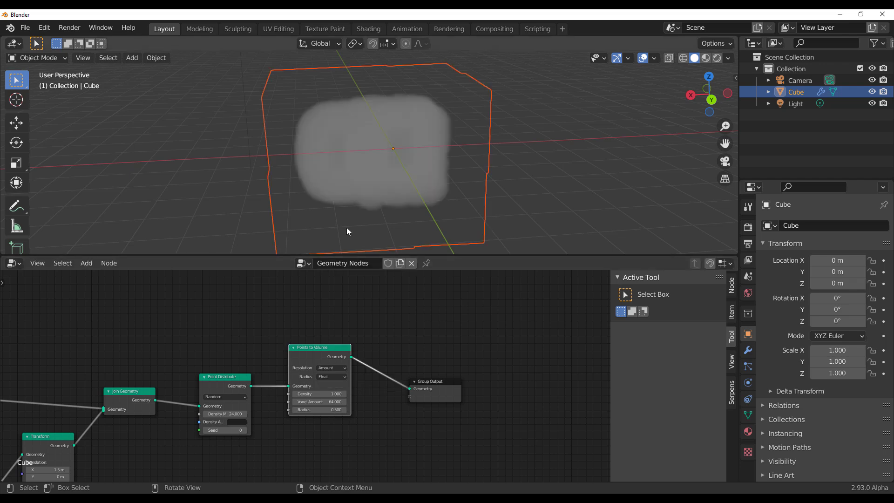
- Make room before Group Output and insert a Volume to Mesh node between Points to Volume and Group Output
{"action": "middle_click_drag", "start_coordinate": [347, 227], "coordinate": [358, 181]}
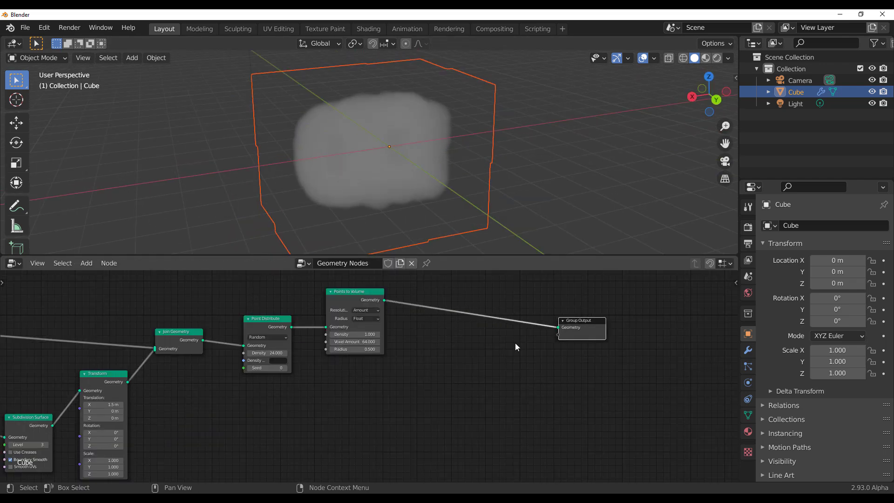
{"action": "key", "text": "shift+a"}
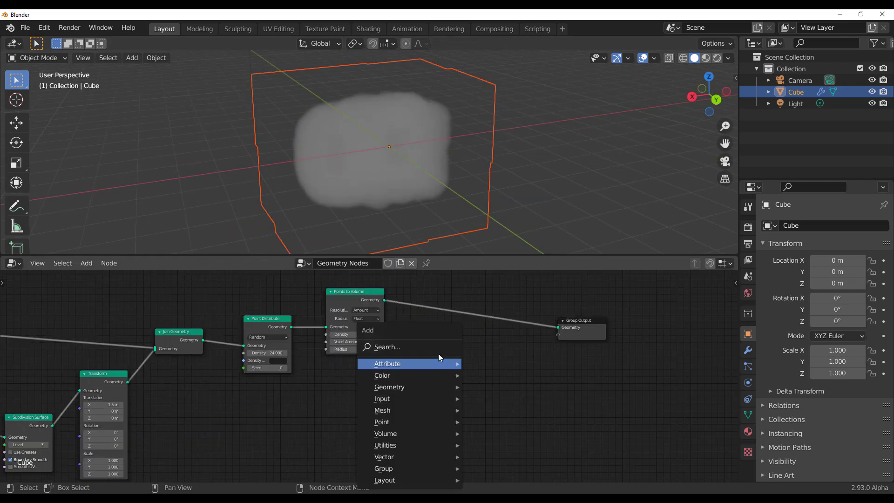
{"action": "left_click", "coordinate": [417, 340]}
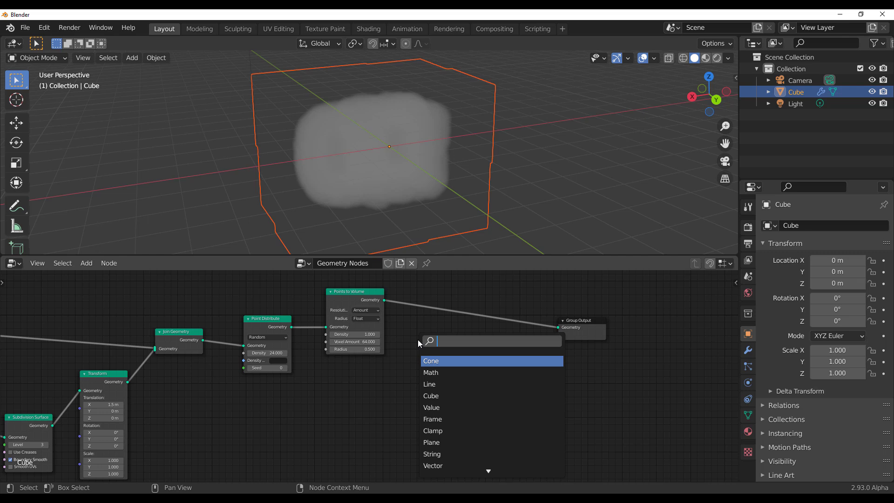
{"action": "type", "text": "vr"}
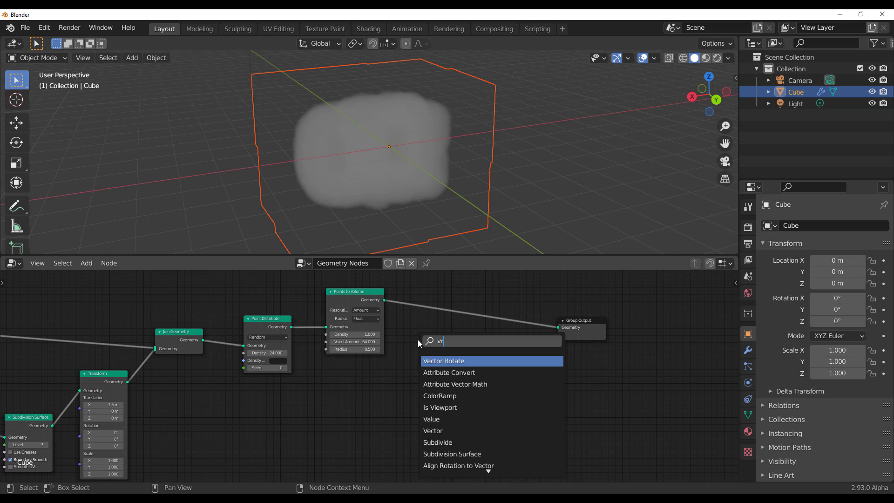
{"action": "key", "text": "BackSpace"}
{"action": "type", "text": "t"}
{"action": "key", "text": "Return"}
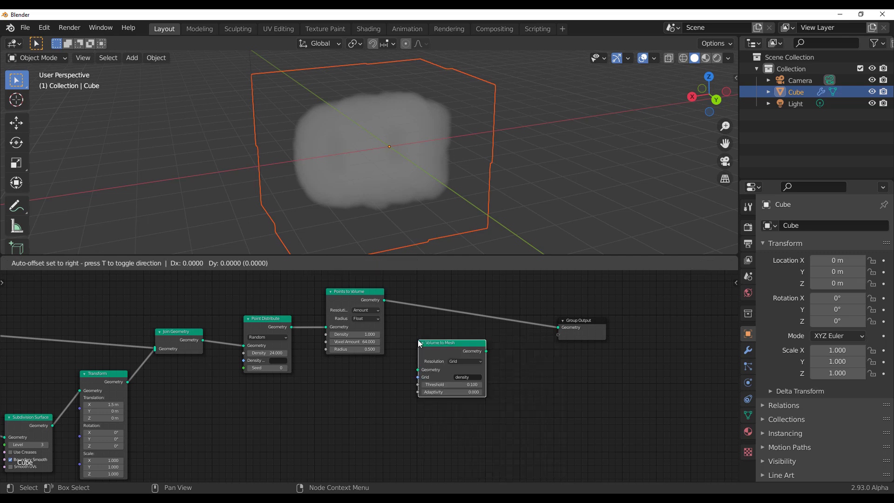
{"action": "left_click", "coordinate": [436, 289]}
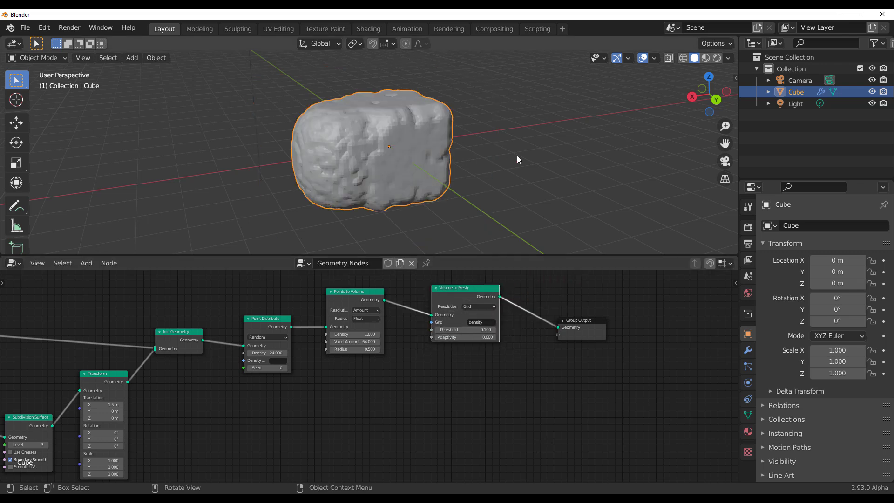
- Duplicate the cylinder's Transform node, feed it from Subdivision Surface, and link its output into Join Geometry
{"action": "middle_click_drag", "start_coordinate": [517, 155], "coordinate": [401, 333]}
{"action": "scroll", "coordinate": [373, 373], "scroll_direction": "down", "scroll_amount": 3}
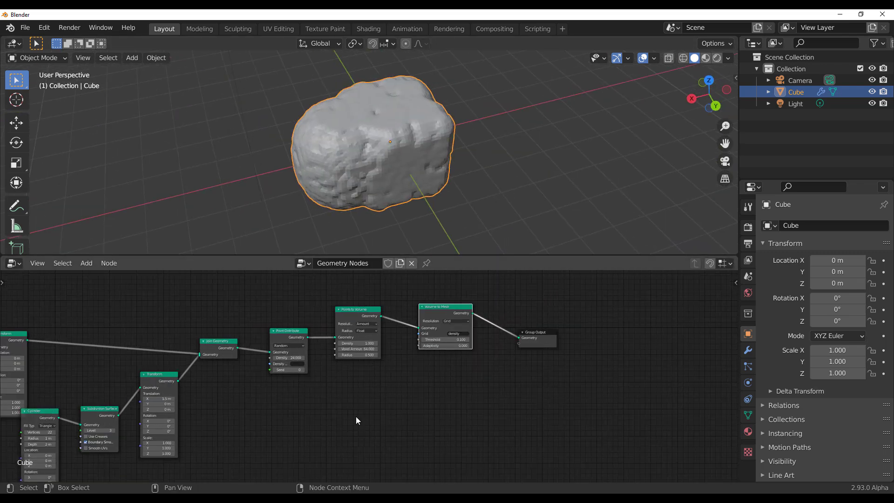
{"action": "middle_click_drag", "start_coordinate": [206, 369], "coordinate": [342, 357]}
{"action": "scroll", "coordinate": [342, 356], "scroll_direction": "up", "scroll_amount": 3}
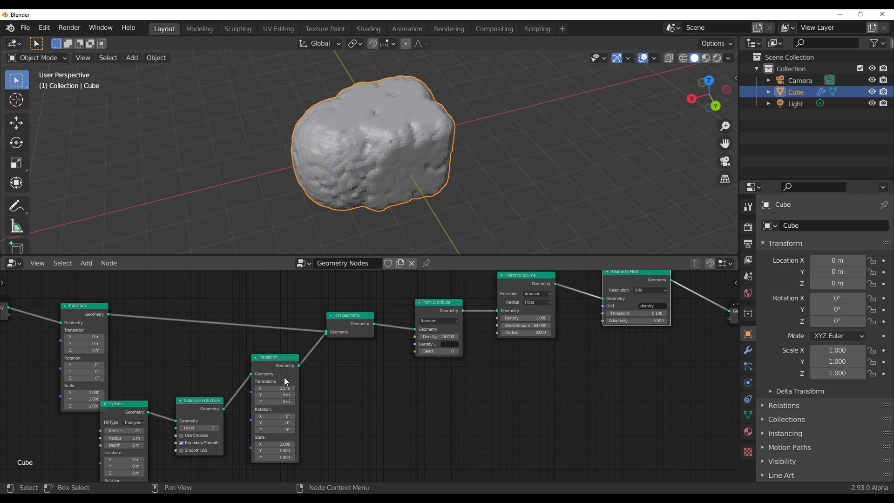
{"action": "left_click", "coordinate": [275, 363]}
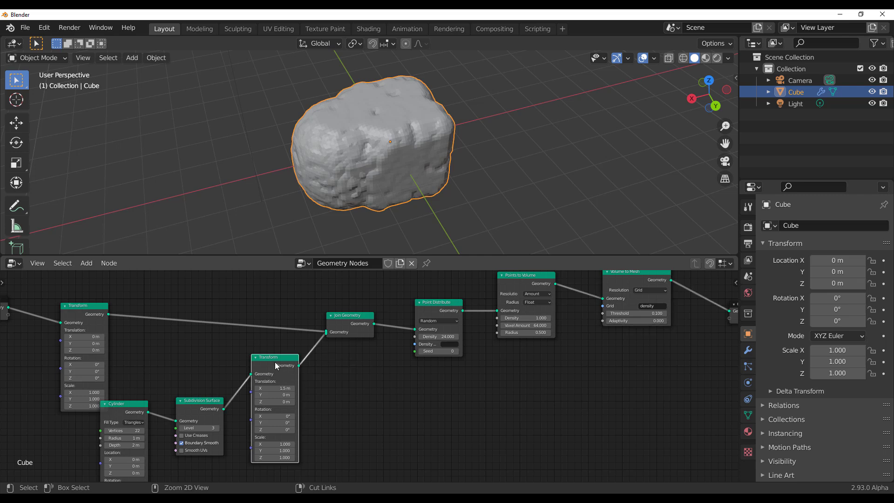
{"action": "key", "text": "shift+d"}
{"action": "left_click", "coordinate": [331, 370]}
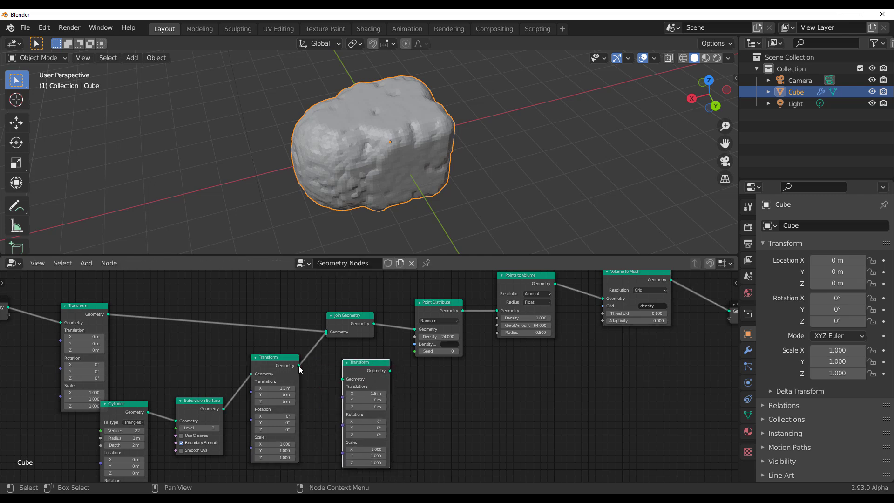
{"action": "left_click_drag", "start_coordinate": [225, 408], "coordinate": [327, 332]}
{"action": "middle_click_drag", "start_coordinate": [383, 177], "coordinate": [302, 175]}
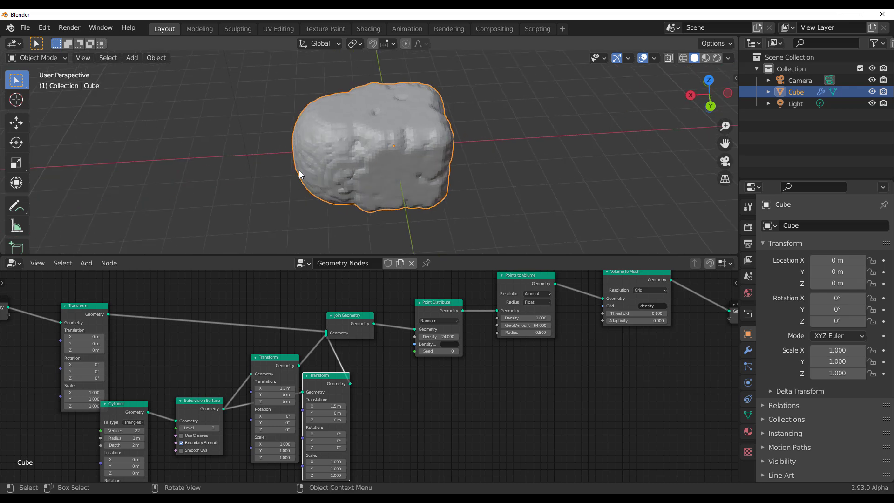
- Set the duplicated Transform node's X translation to -1.5 m to place a second cylinder opposite the first
{"action": "scroll", "coordinate": [398, 398], "scroll_direction": "up", "scroll_amount": 2}
{"action": "middle_click_drag", "start_coordinate": [398, 398], "coordinate": [431, 375]}
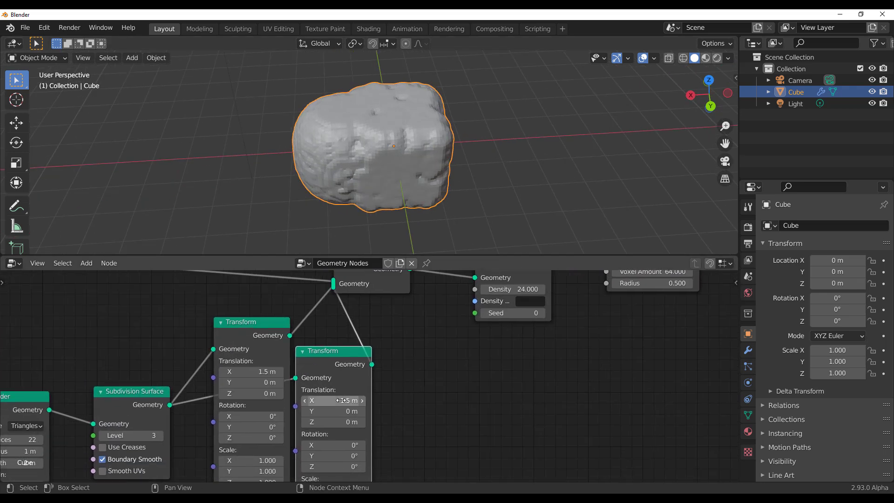
{"action": "double_click", "coordinate": [331, 400]}
{"action": "key", "text": "Home"}
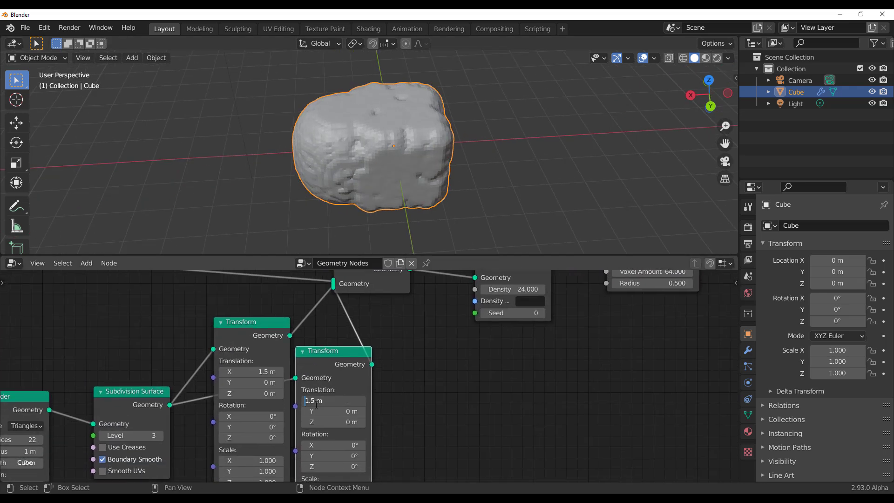
{"action": "type", "text": "-"}
{"action": "key", "text": "Return"}
{"action": "middle_click_drag", "start_coordinate": [426, 138], "coordinate": [345, 155]}
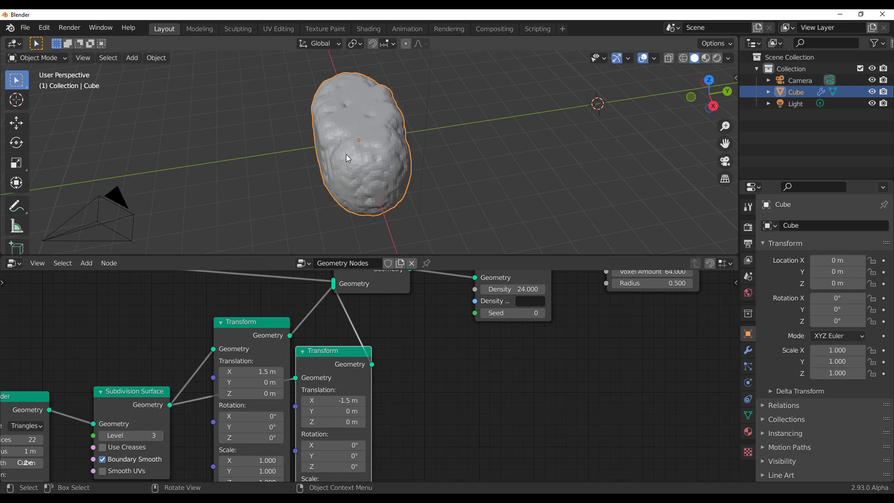
- Move Volume to Mesh, Points to Volume and Point Distribute farther out to leave a gap after Join Geometry
{"action": "scroll", "coordinate": [546, 381], "scroll_direction": "down", "scroll_amount": 6}
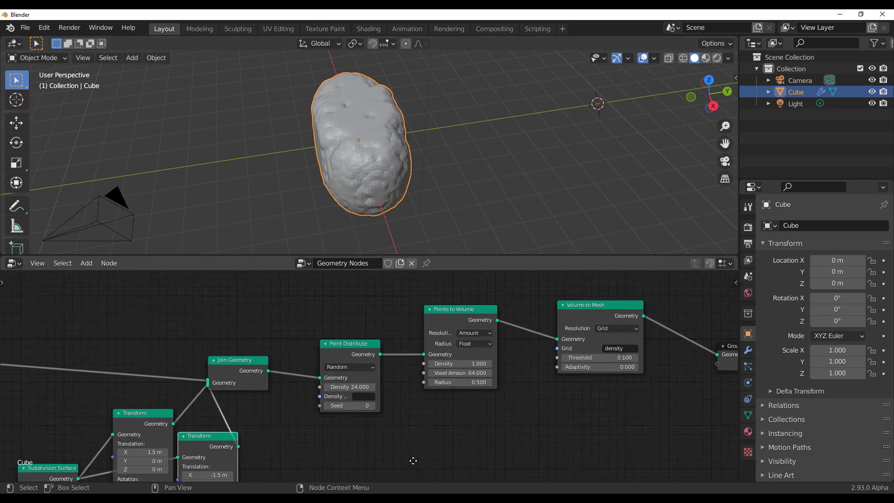
{"action": "scroll", "coordinate": [483, 449], "scroll_direction": "down", "scroll_amount": 1}
{"action": "left_click_drag", "start_coordinate": [512, 336], "coordinate": [547, 335]}
{"action": "left_click_drag", "start_coordinate": [429, 341], "coordinate": [476, 342]}
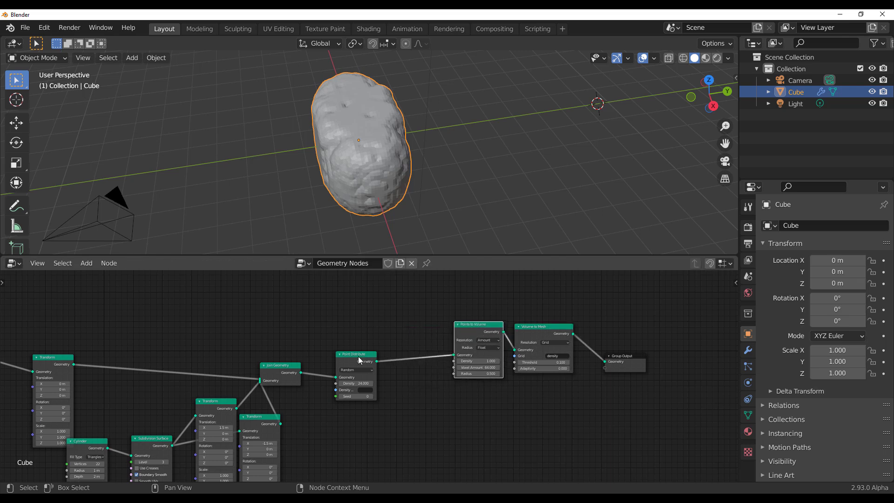
{"action": "left_click_drag", "start_coordinate": [359, 356], "coordinate": [408, 336]}
{"action": "middle_click_drag", "start_coordinate": [392, 418], "coordinate": [358, 406]}
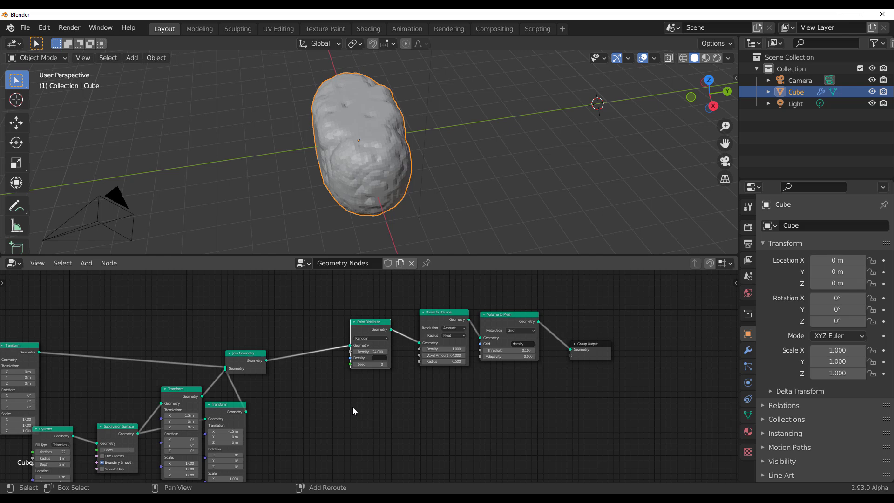
{"action": "key", "text": "shift+a"}
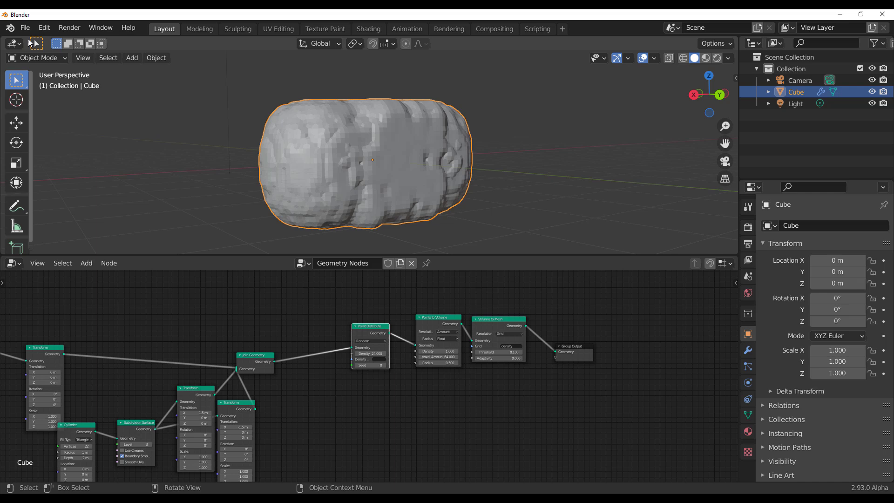
- Start a new General file, discarding the current scene
{"action": "left_click", "coordinate": [25, 28]}
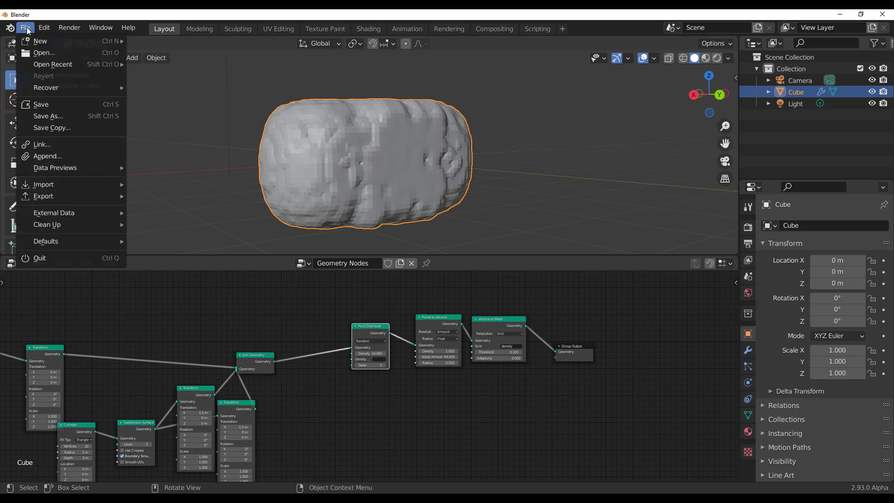
{"action": "mouse_move", "coordinate": [81, 44]}
{"action": "left_click", "coordinate": [166, 43]}
{"action": "left_click", "coordinate": [487, 277]}
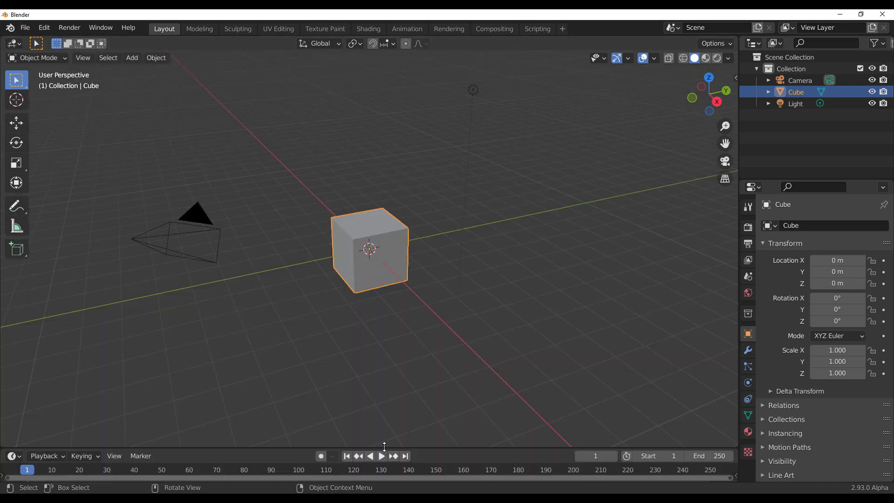
- Enlarge the timeline area below the viewport and switch it to the Geometry Node Editor
{"action": "left_click_drag", "start_coordinate": [382, 446], "coordinate": [362, 328]}
{"action": "left_click", "coordinate": [408, 211]}
{"action": "left_click", "coordinate": [371, 167]}
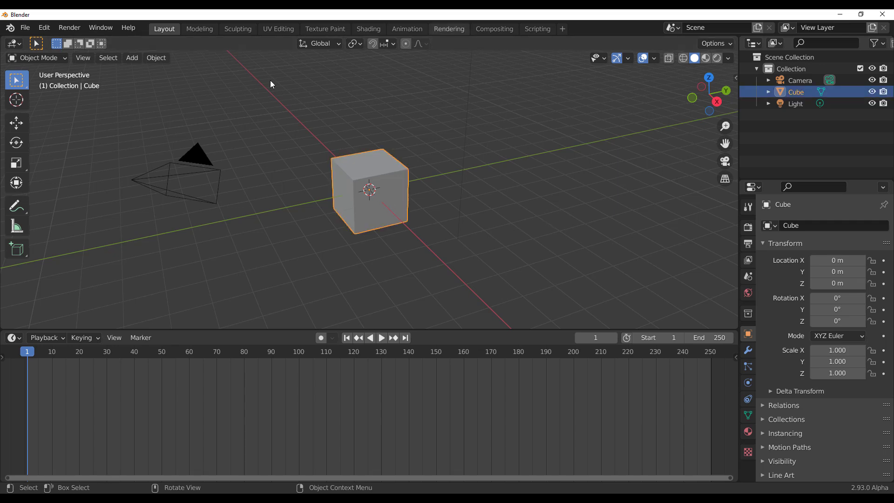
{"action": "left_click", "coordinate": [13, 337]}
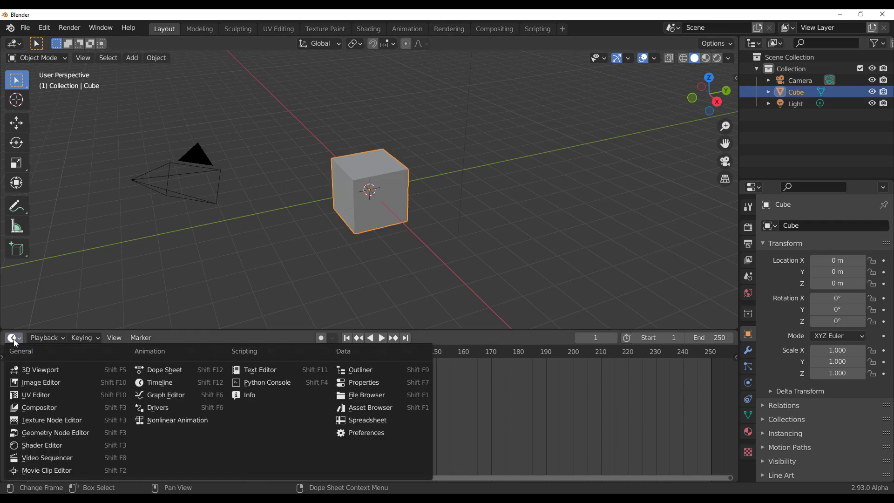
{"action": "left_click", "coordinate": [46, 434]}
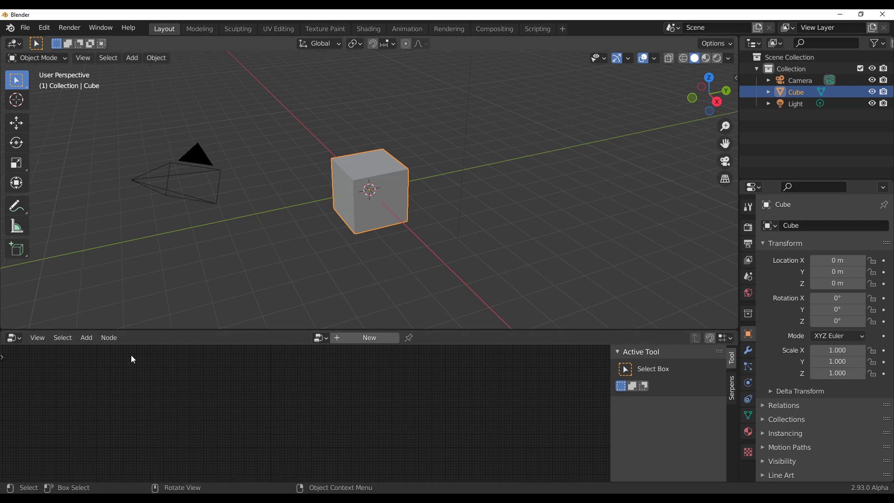
{"action": "left_click", "coordinate": [411, 258]}
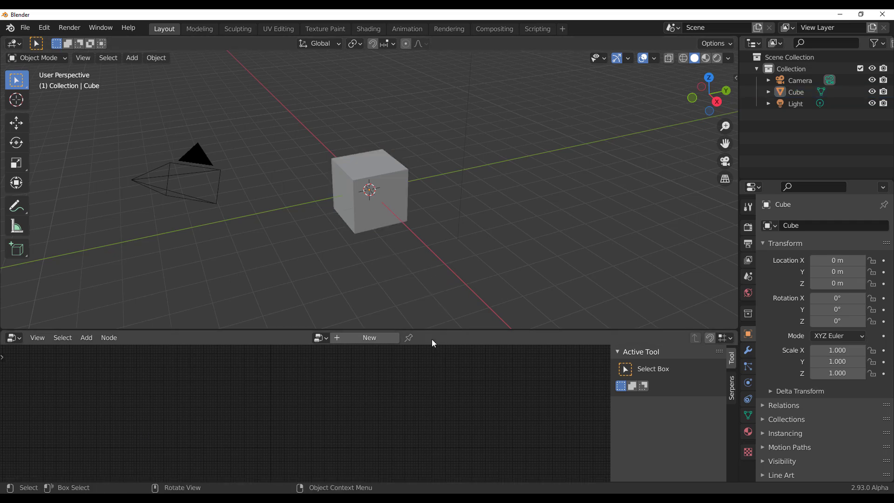
{"action": "left_click_drag", "start_coordinate": [434, 330], "coordinate": [426, 302]}
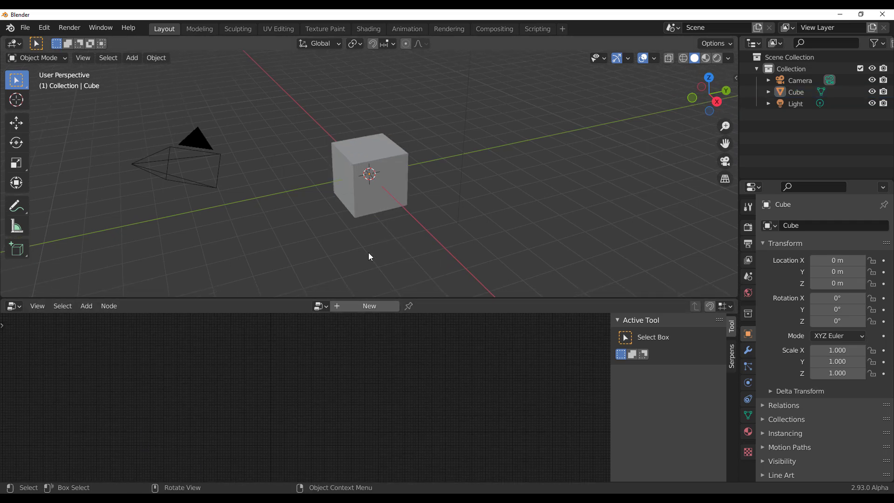
- Create a new geometry node tree for the default cube and unlink the tree from its modifier
{"action": "left_click", "coordinate": [358, 195]}
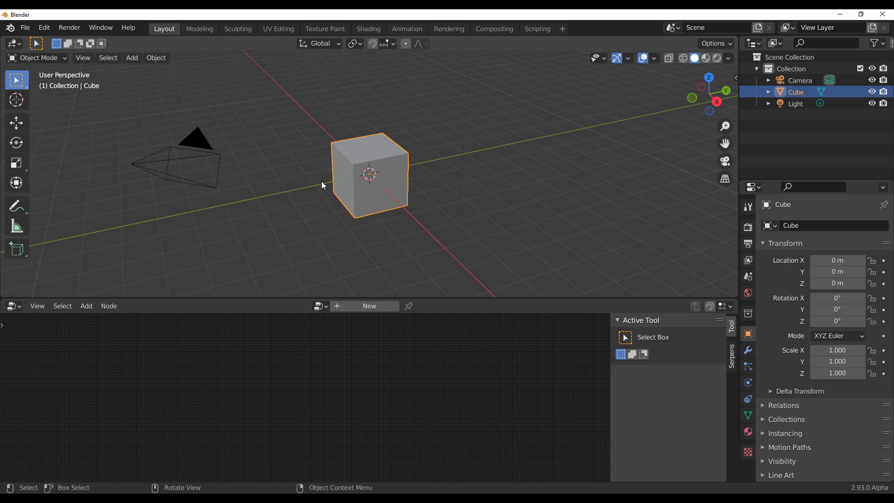
{"action": "left_click", "coordinate": [357, 257]}
{"action": "left_click", "coordinate": [365, 307]}
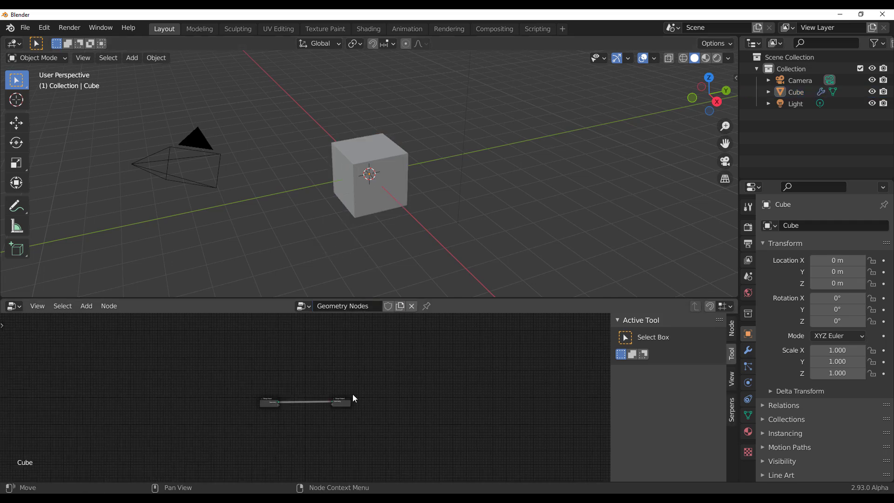
{"action": "left_click", "coordinate": [412, 307]}
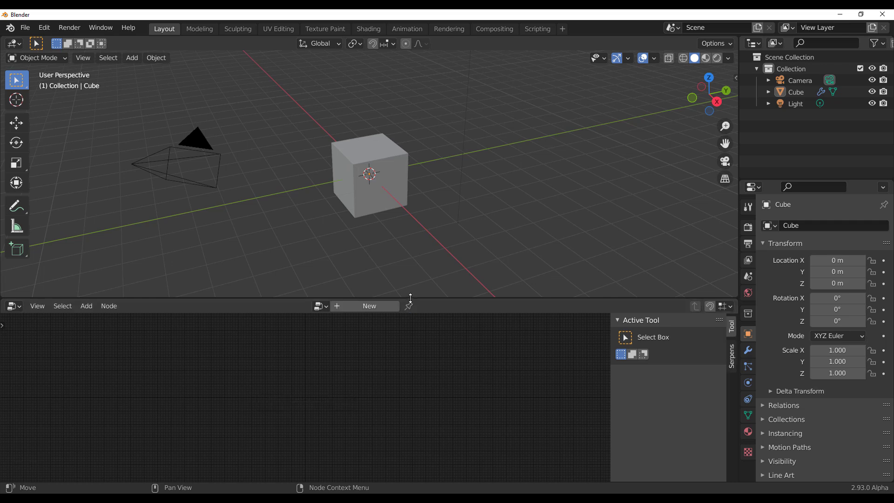
{"action": "left_click", "coordinate": [779, 92]}
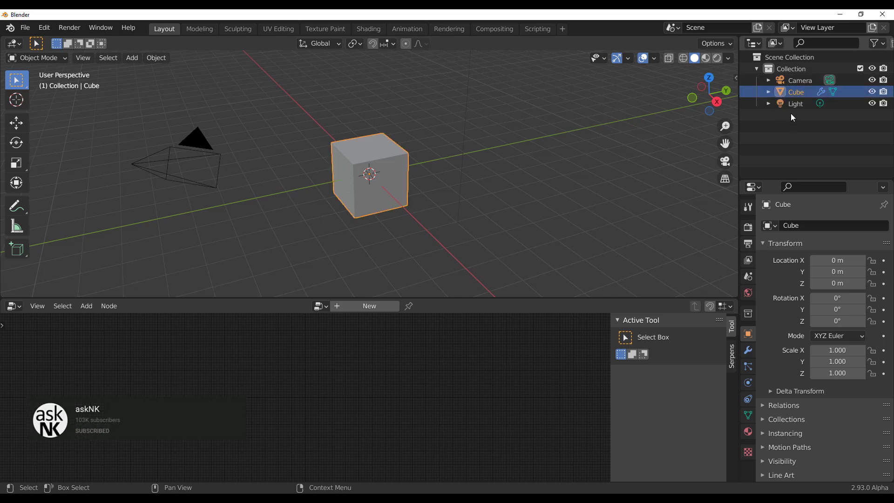
{"action": "left_click", "coordinate": [778, 83]}
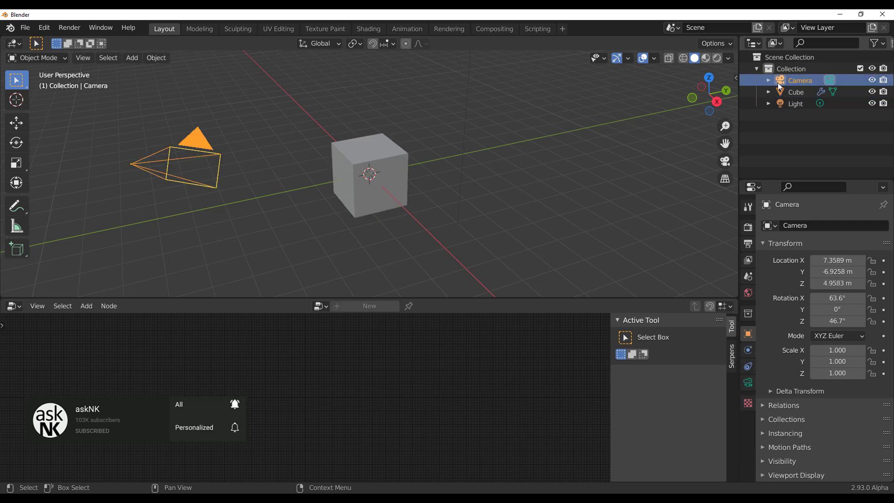
{"action": "left_click", "coordinate": [769, 68]}
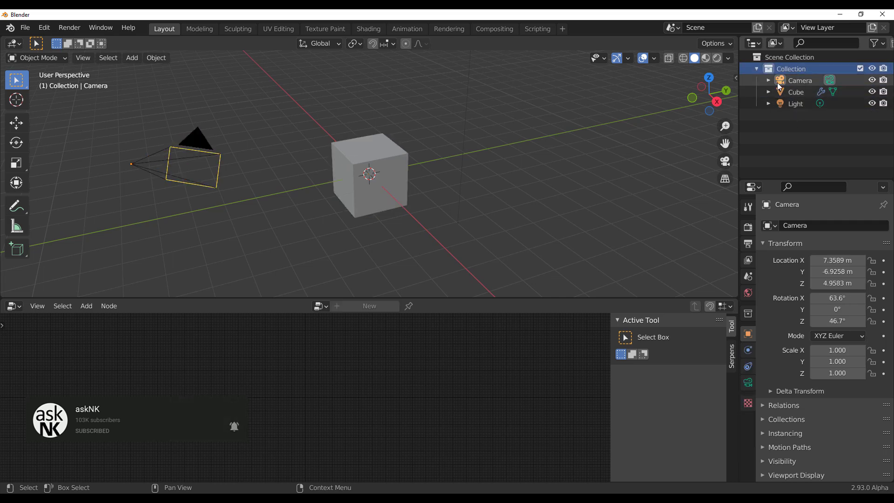
{"action": "left_click", "coordinate": [778, 82]}
- Delete the default cube and undo the deletion
{"action": "left_click", "coordinate": [378, 170]}
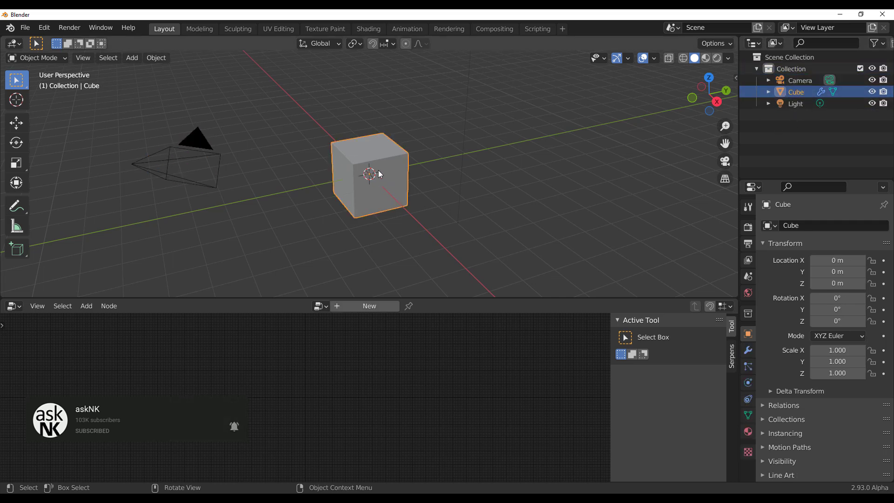
{"action": "key", "text": "Delete"}
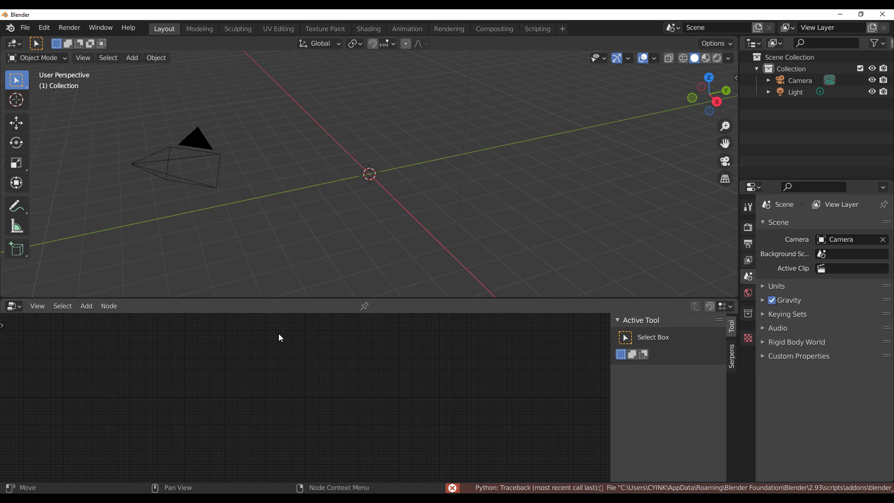
{"action": "key", "text": "ctrl+z"}
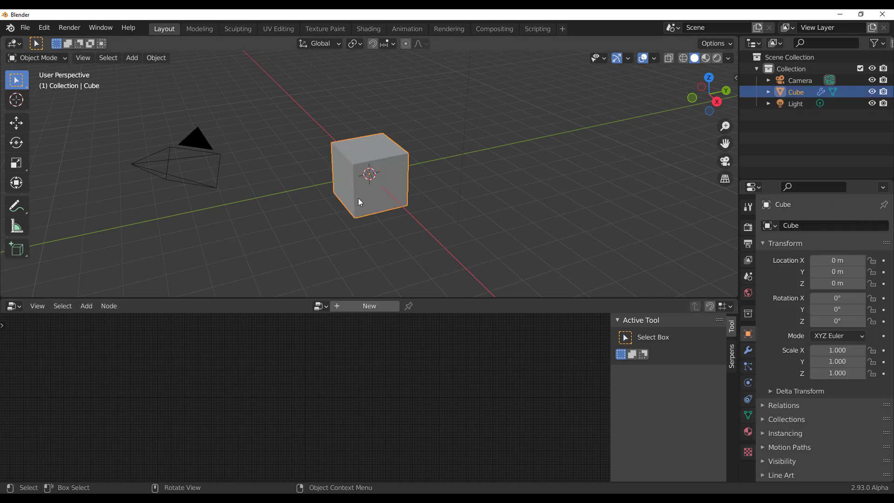
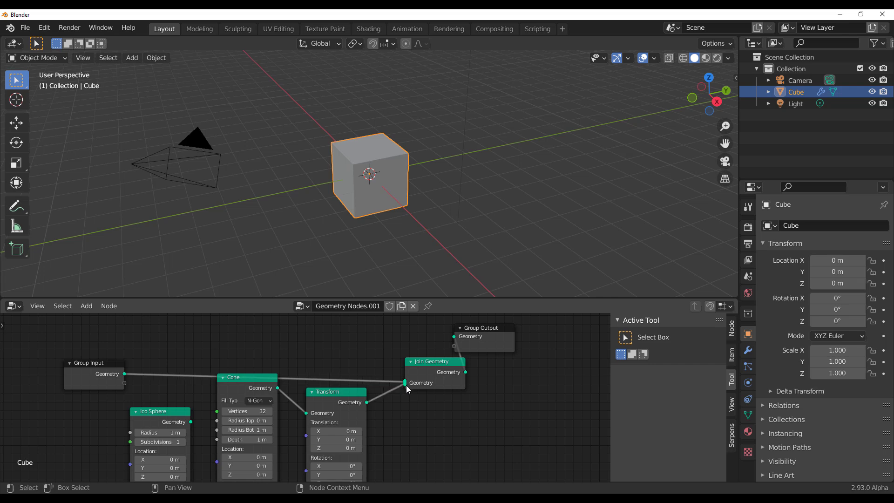
- Raise the joined cone above the cube by setting its Transform node's Z translation to 1.6 m
{"action": "left_click", "coordinate": [427, 383]}
{"action": "left_click_drag", "start_coordinate": [344, 430], "coordinate": [502, 428]}
{"action": "middle_click_drag", "start_coordinate": [502, 429], "coordinate": [365, 433]}
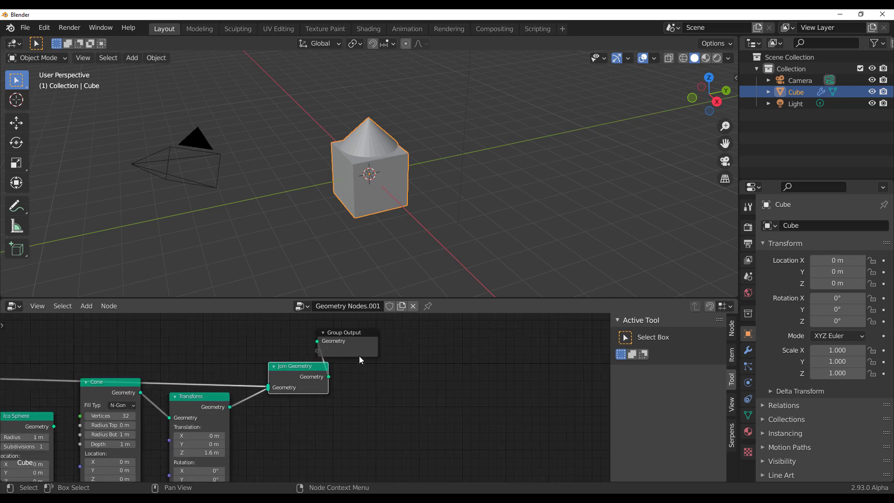
- Insert a Point Distribute node between Join Geometry and Group Output and set its density to 8
{"action": "left_click_drag", "start_coordinate": [359, 356], "coordinate": [517, 376]}
{"action": "key", "text": "shift+a"}
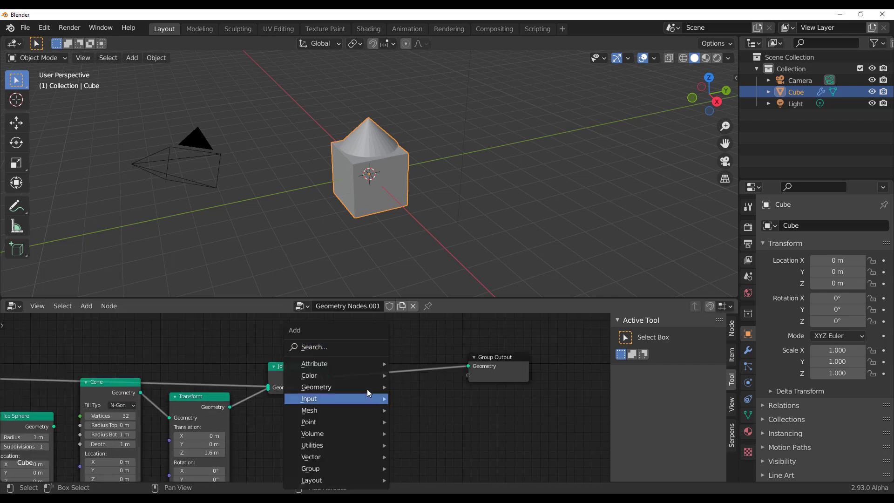
{"action": "left_click", "coordinate": [339, 345]}
{"action": "type", "text": "point"}
{"action": "key", "text": "Return"}
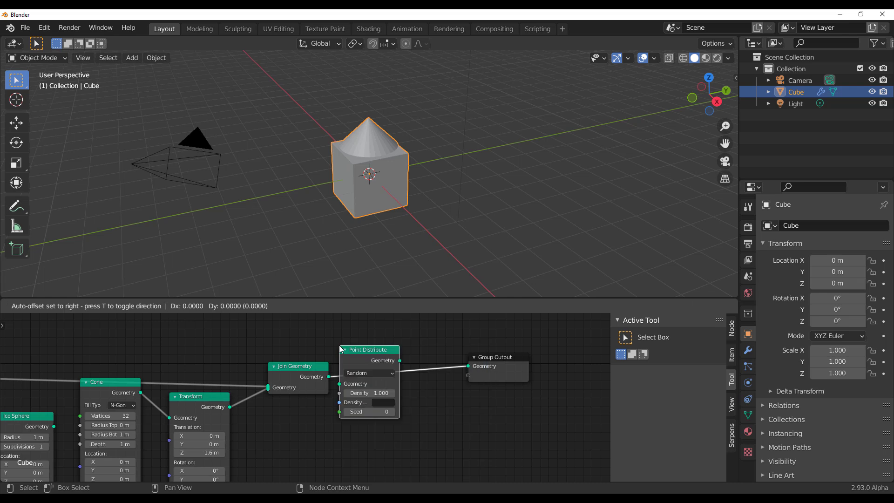
{"action": "left_click", "coordinate": [340, 349]}
{"action": "left_click_drag", "start_coordinate": [482, 382], "coordinate": [575, 382]}
{"action": "left_click_drag", "start_coordinate": [394, 393], "coordinate": [422, 393]}
{"action": "middle_click_drag", "start_coordinate": [425, 403], "coordinate": [347, 405]}
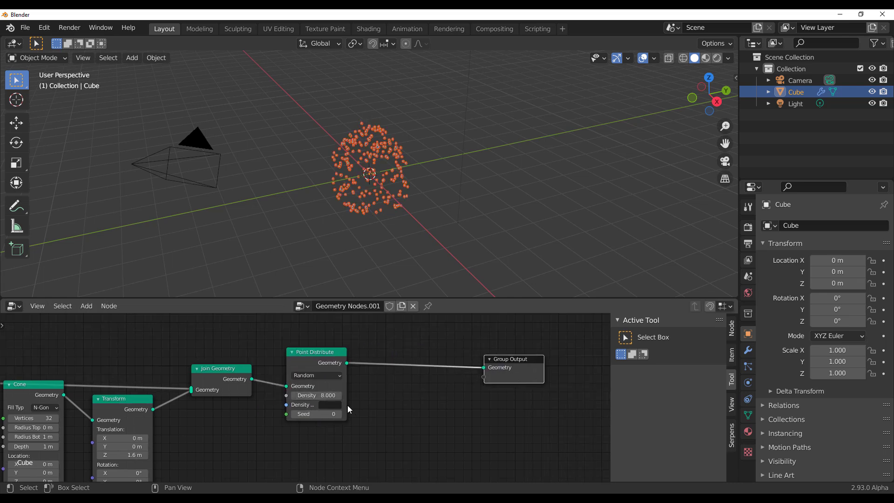
- Insert a Point Instance node between Point Distribute and Group Output
{"action": "key", "text": "shift+a"}
{"action": "left_click", "coordinate": [348, 347]}
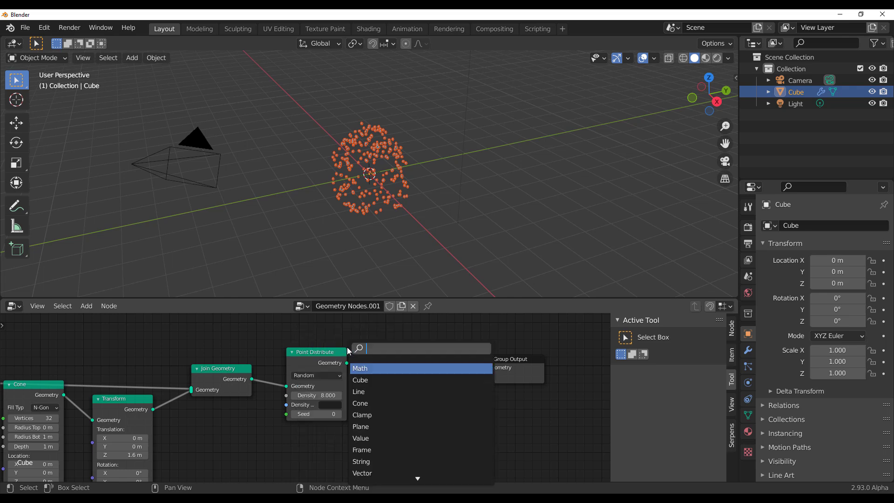
{"action": "type", "text": "pi"}
{"action": "key", "text": "Return"}
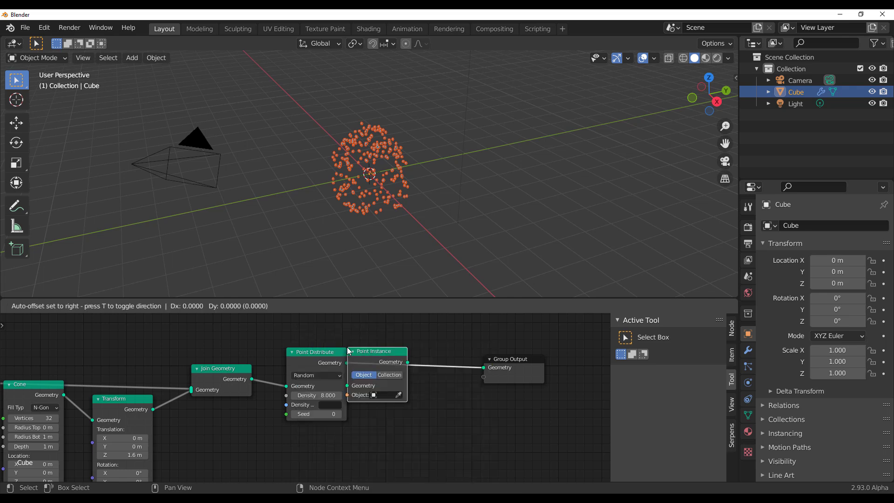
{"action": "left_click", "coordinate": [395, 356]}
{"action": "scroll", "coordinate": [395, 356], "scroll_direction": "down", "scroll_amount": 2}
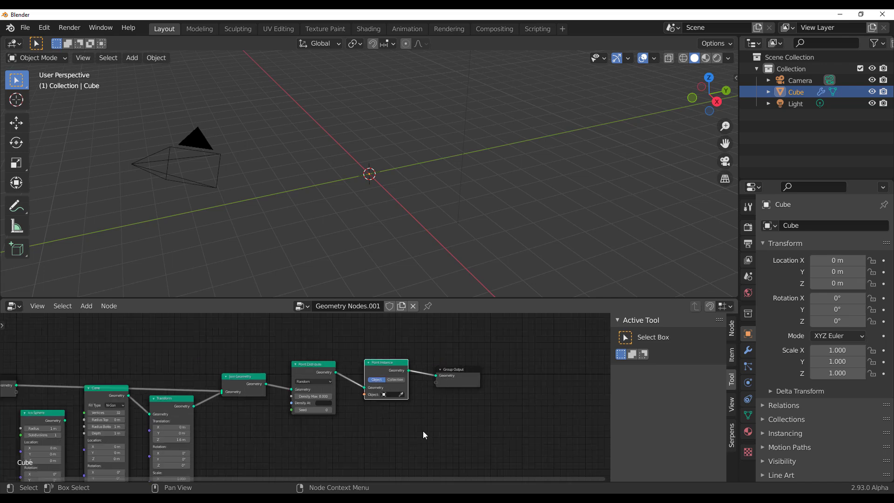
- Move the Ico Sphere node to just below the Point Distribute node
{"action": "middle_click_drag", "start_coordinate": [422, 431], "coordinate": [388, 352]}
{"action": "left_click_drag", "start_coordinate": [88, 363], "coordinate": [326, 368]}
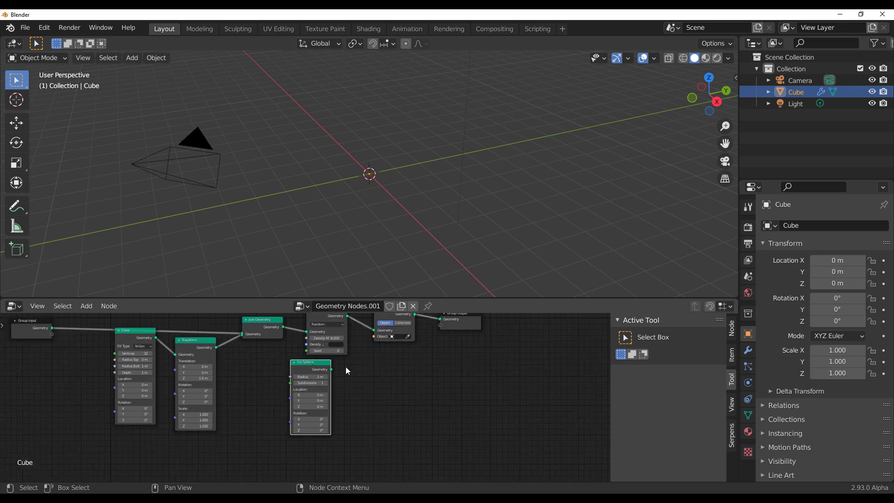
{"action": "scroll", "coordinate": [346, 367], "scroll_direction": "up", "scroll_amount": 5}
{"action": "middle_click_drag", "start_coordinate": [337, 387], "coordinate": [213, 452]}
- Try to supply the Ico Sphere and, after detaching its link, the Cube as the Point Instance node's object
{"action": "left_click_drag", "start_coordinate": [200, 434], "coordinate": [263, 384]}
{"action": "middle_click_drag", "start_coordinate": [328, 155], "coordinate": [424, 258]}
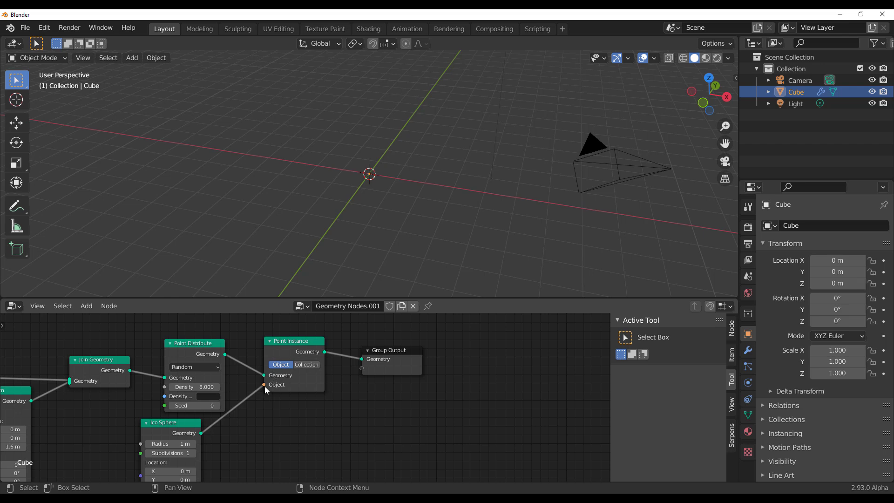
{"action": "left_click_drag", "start_coordinate": [264, 384], "coordinate": [326, 407]}
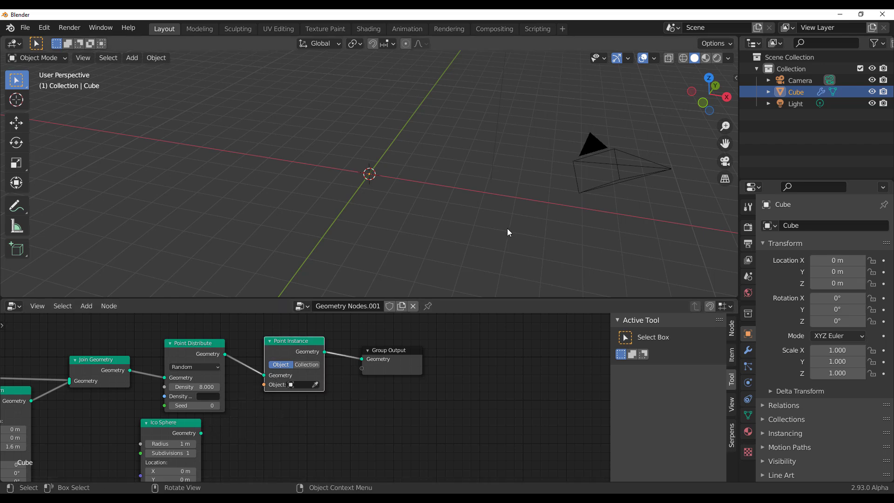
{"action": "left_click", "coordinate": [307, 387]}
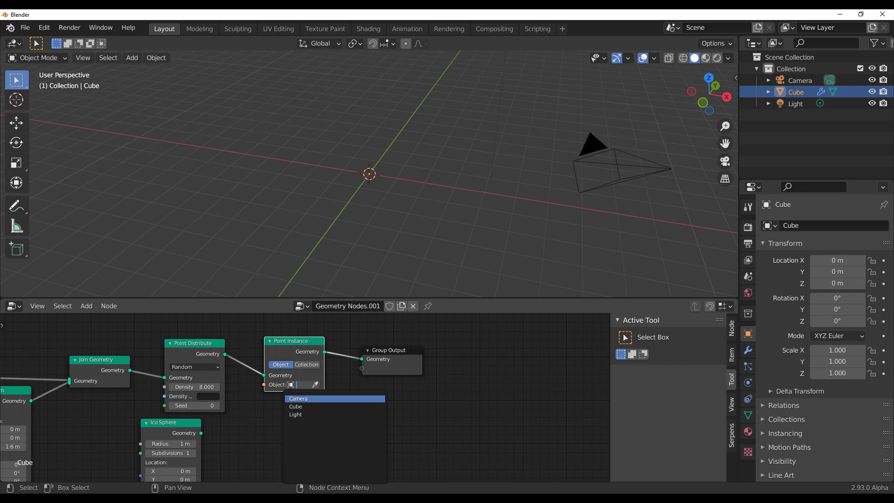
{"action": "left_click", "coordinate": [298, 406]}
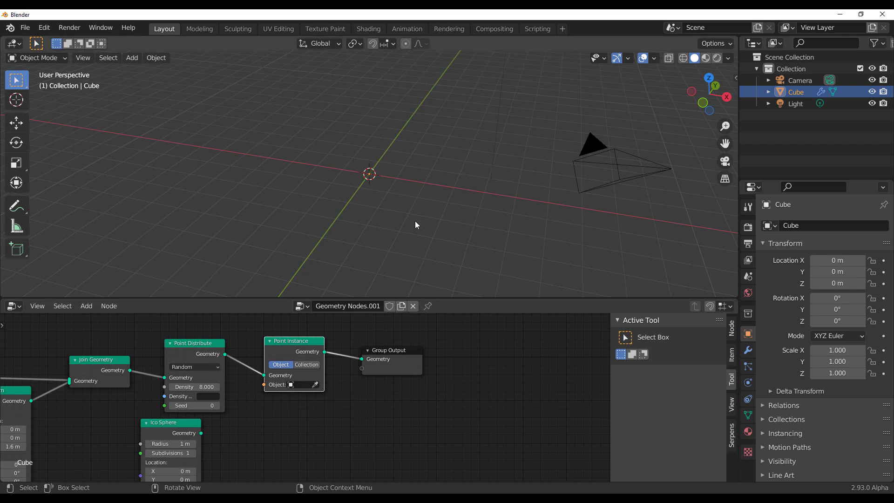
- Mute the Point Distribute and Point Instance nodes and view the joined mesh from the side
{"action": "middle_click_drag", "start_coordinate": [297, 396], "coordinate": [482, 385]}
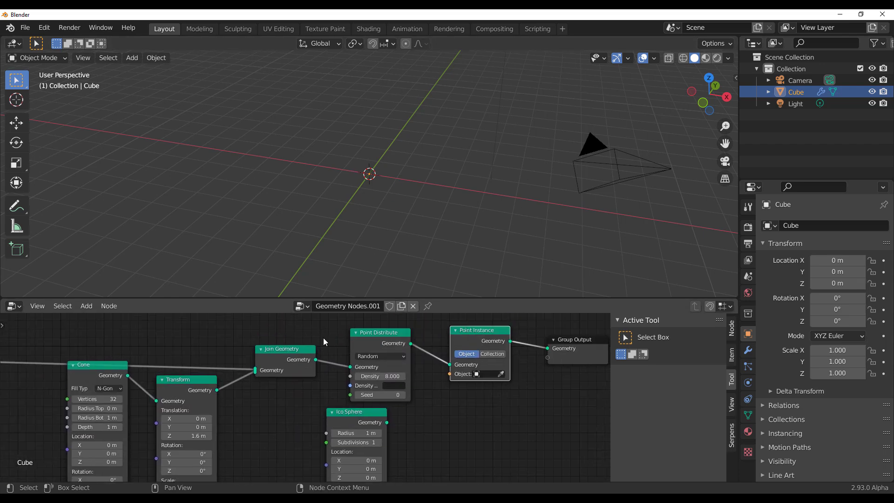
{"action": "scroll", "coordinate": [399, 436], "scroll_direction": "down", "scroll_amount": 3}
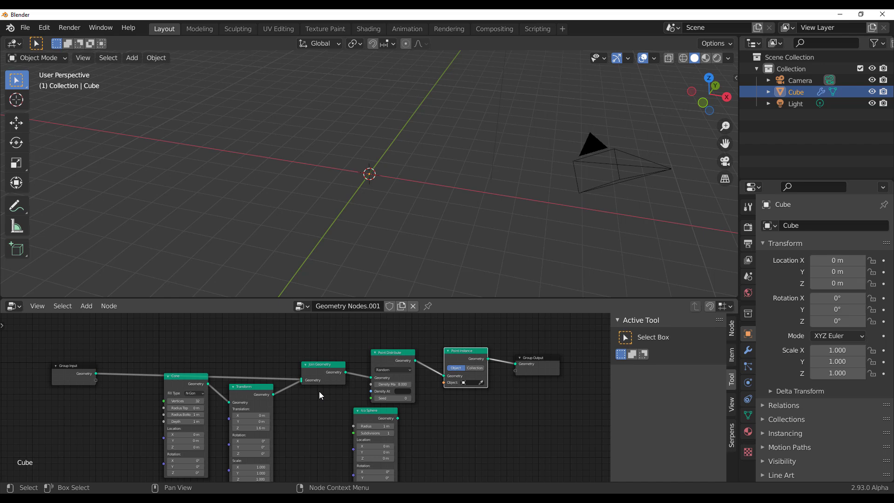
{"action": "scroll", "coordinate": [460, 441], "scroll_direction": "up", "scroll_amount": 5}
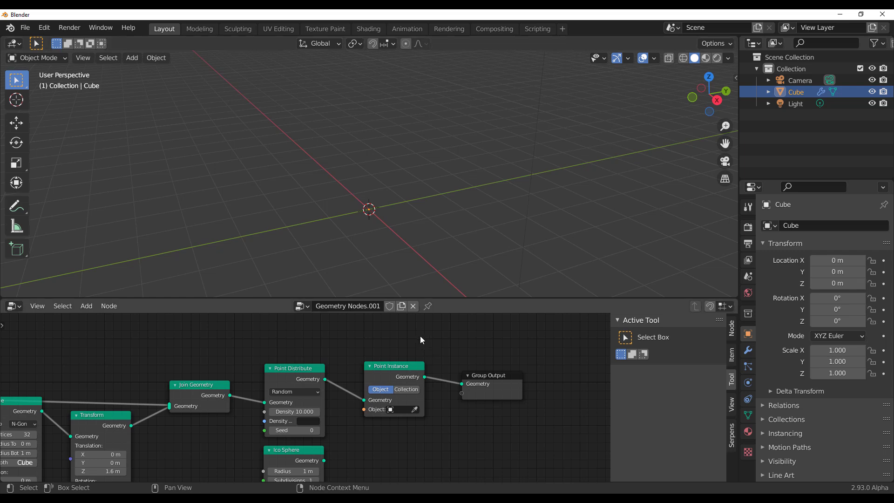
{"action": "left_click_drag", "start_coordinate": [422, 339], "coordinate": [279, 424]}
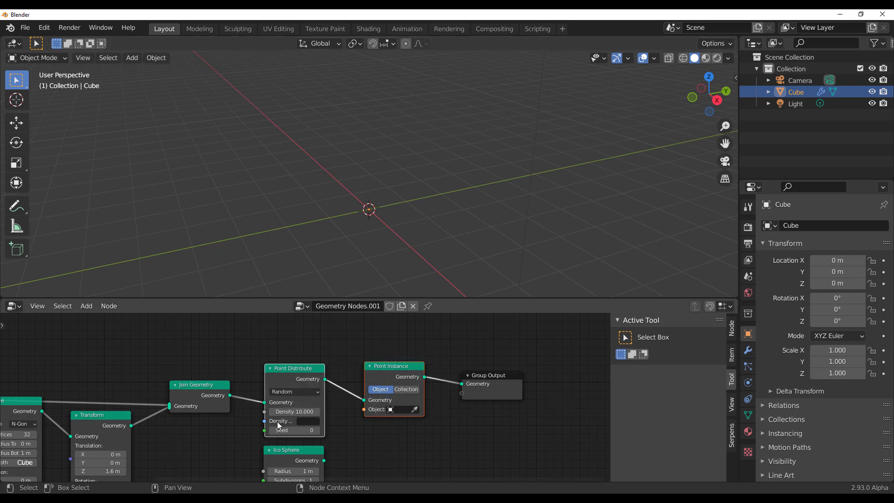
{"action": "key", "text": "m"}
{"action": "middle_click_drag", "start_coordinate": [460, 219], "coordinate": [429, 209]}
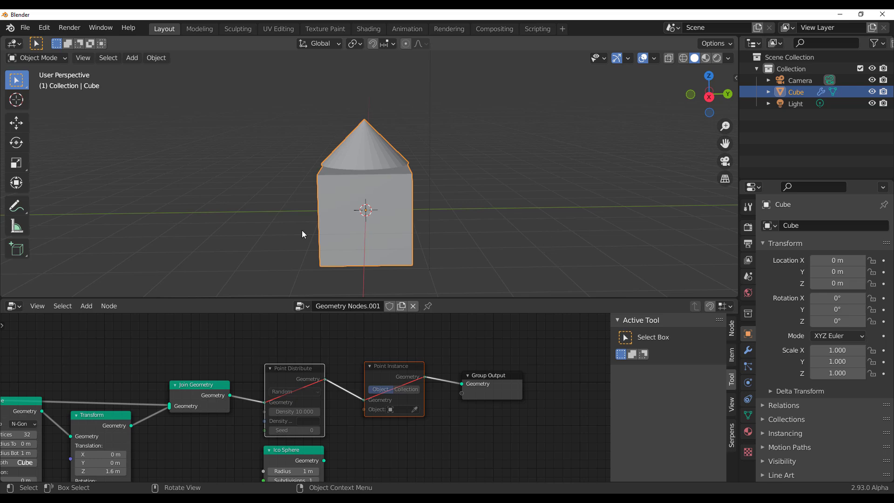
- Apply the cube's geometry nodes modifier, inspect the mesh and deselect it
{"action": "left_click", "coordinate": [748, 350]}
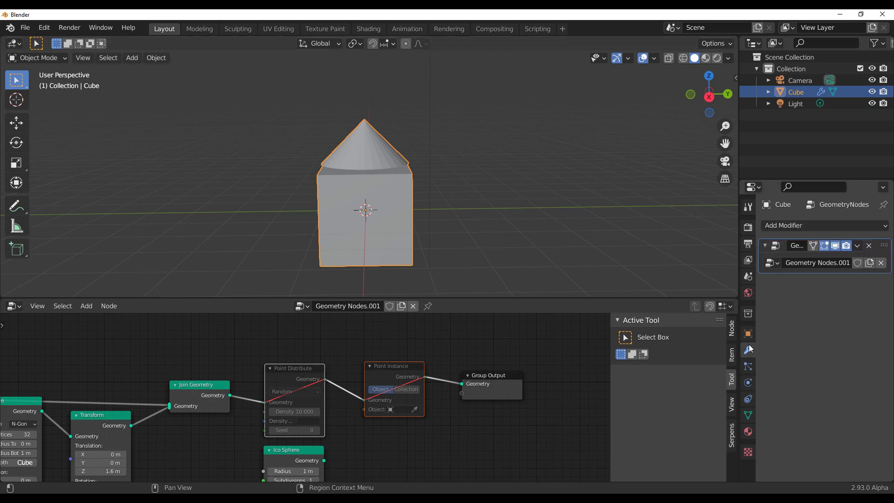
{"action": "left_click", "coordinate": [858, 246]}
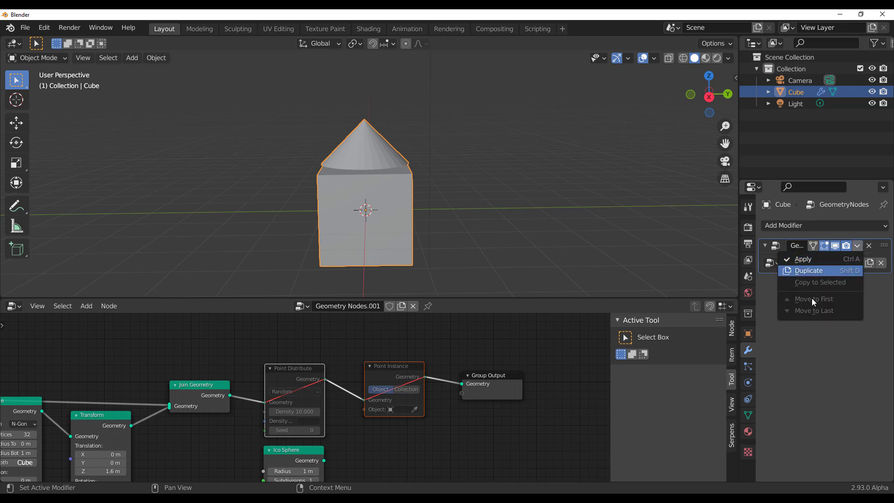
{"action": "left_click", "coordinate": [858, 245]}
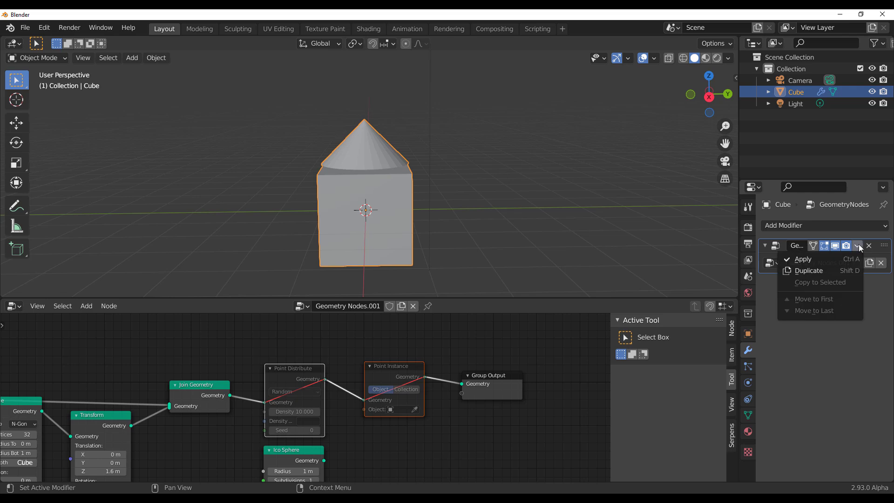
{"action": "left_click", "coordinate": [833, 261]}
{"action": "middle_click_drag", "start_coordinate": [606, 191], "coordinate": [424, 252]}
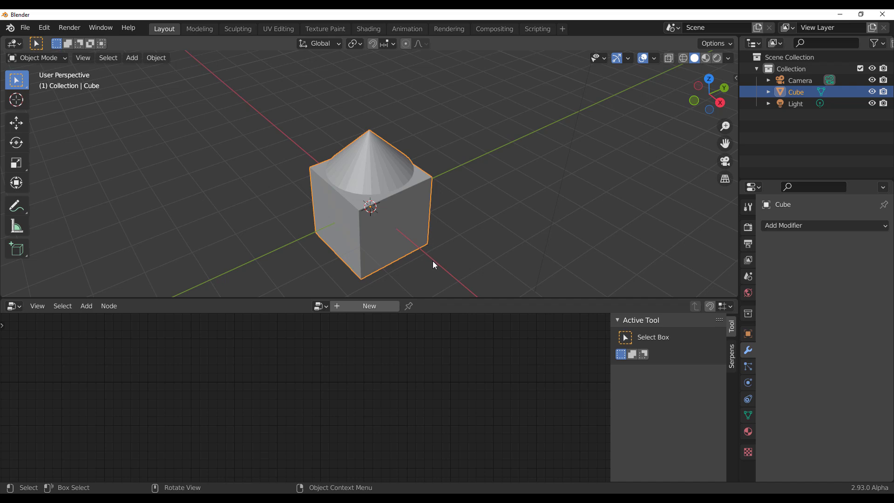
{"action": "middle_click_drag", "start_coordinate": [455, 333], "coordinate": [457, 344]}
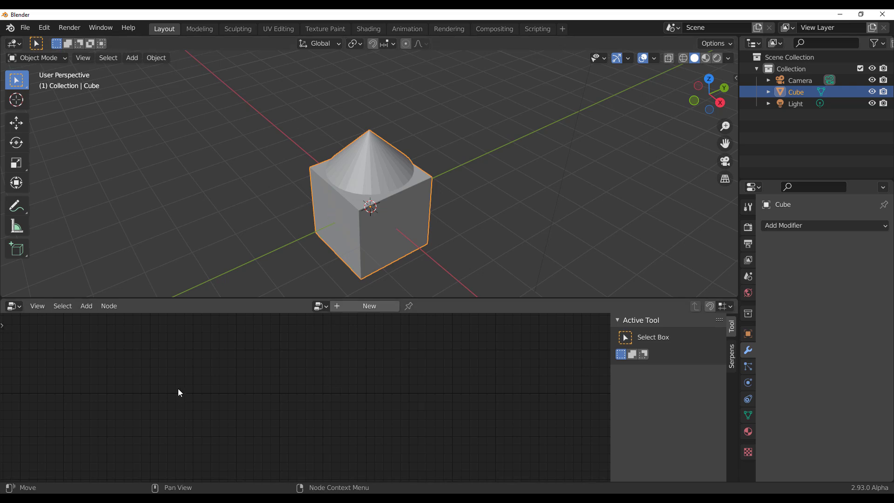
{"action": "left_click", "coordinate": [482, 208]}
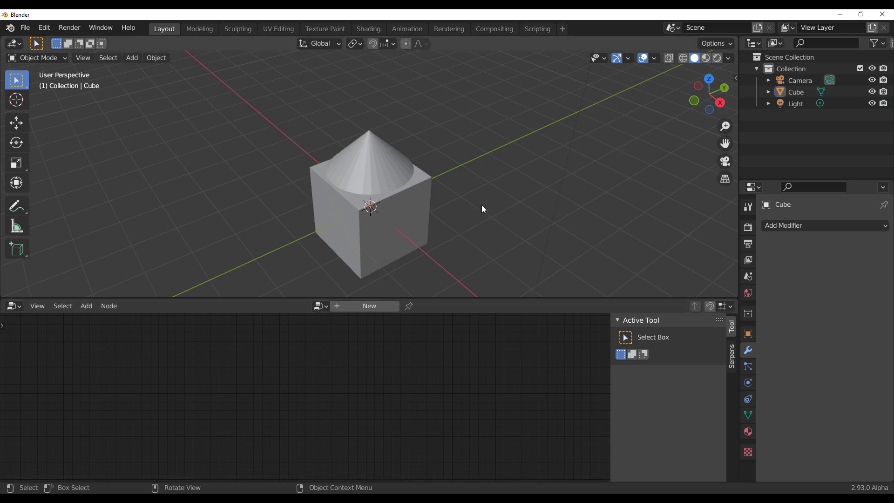
- Undo the deselection and the applied geometry nodes modifier, and deselect the cube again
{"action": "key", "text": "ctrl+z"}
{"action": "key", "text": "ctrl+z"}
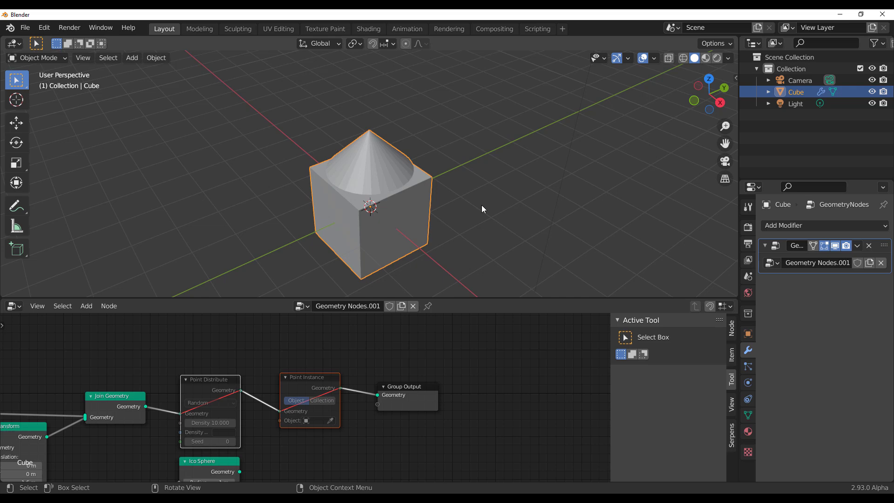
{"action": "left_click", "coordinate": [483, 207]}
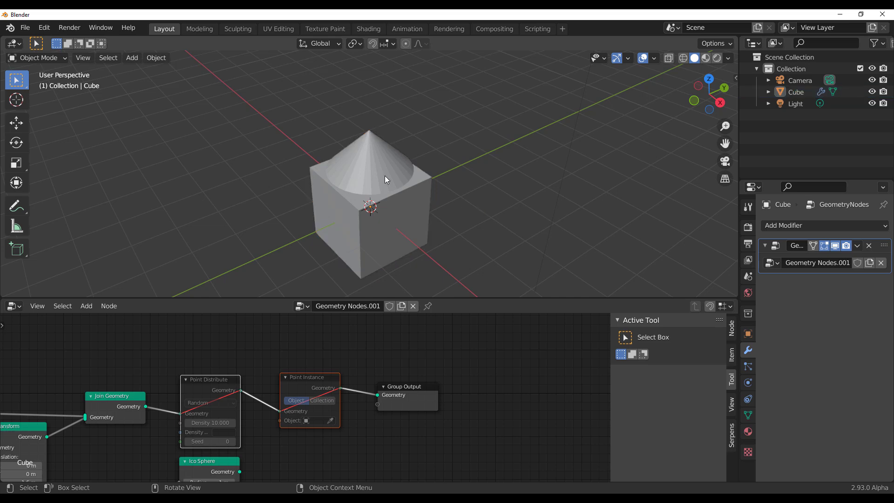
- Split the geometry node editor into two side-by-side areas and switch the new one to the Spreadsheet
{"action": "middle_click_drag", "start_coordinate": [247, 380], "coordinate": [428, 355]}
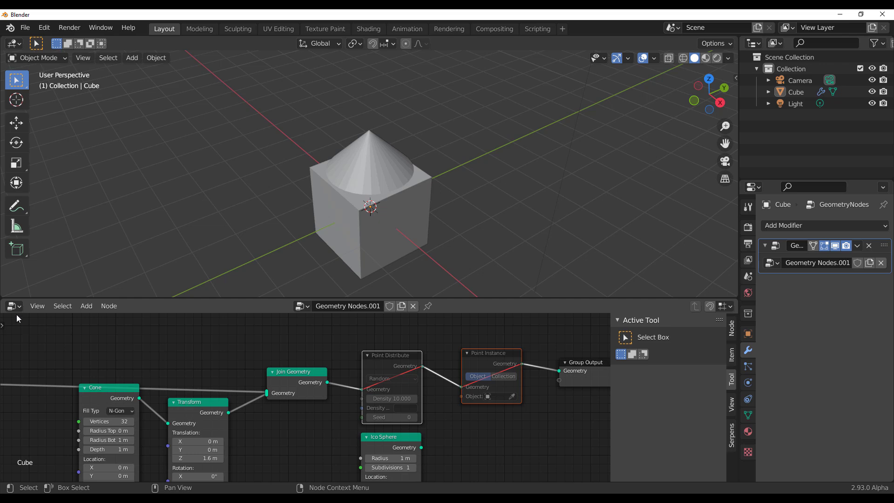
{"action": "left_click_drag", "start_coordinate": [3, 302], "coordinate": [332, 351]}
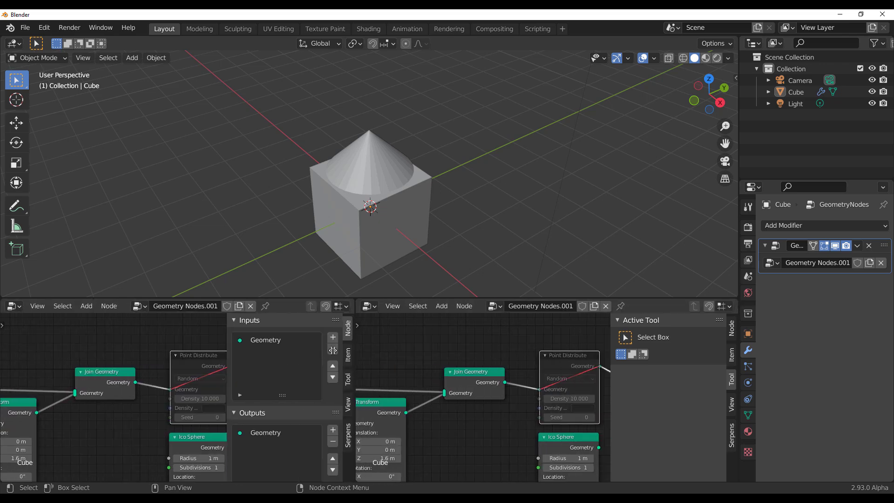
{"action": "left_click", "coordinate": [344, 306]}
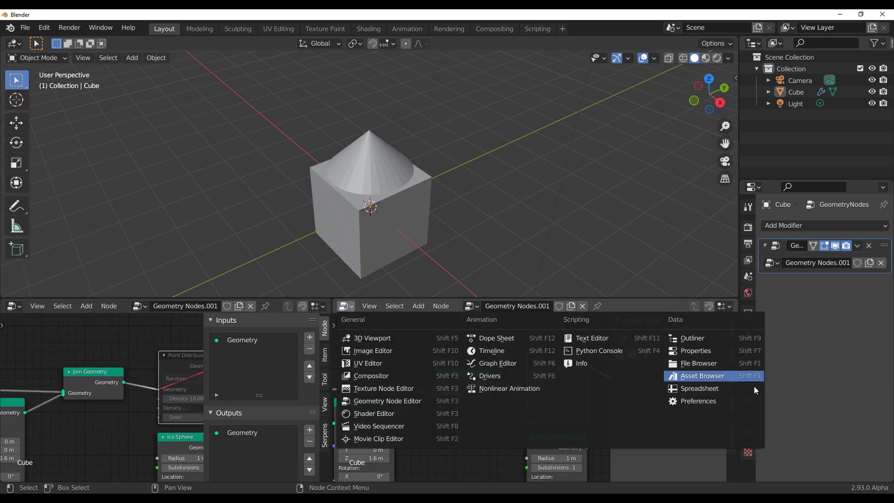
{"action": "left_click", "coordinate": [731, 388]}
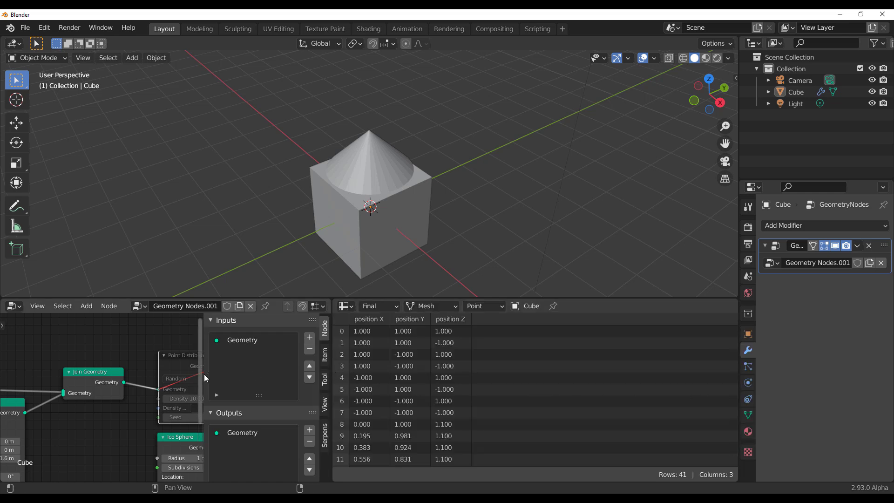
- Hide the node editor's sidebar and bring the end of the node chain into view
{"action": "left_click_drag", "start_coordinate": [204, 378], "coordinate": [360, 391]}
{"action": "scroll", "coordinate": [277, 416], "scroll_direction": "down", "scroll_amount": 3}
{"action": "middle_click_drag", "start_coordinate": [276, 427], "coordinate": [189, 429]}
- Show the final mesh's data per Polygon in the spreadsheet
{"action": "left_click", "coordinate": [386, 309]}
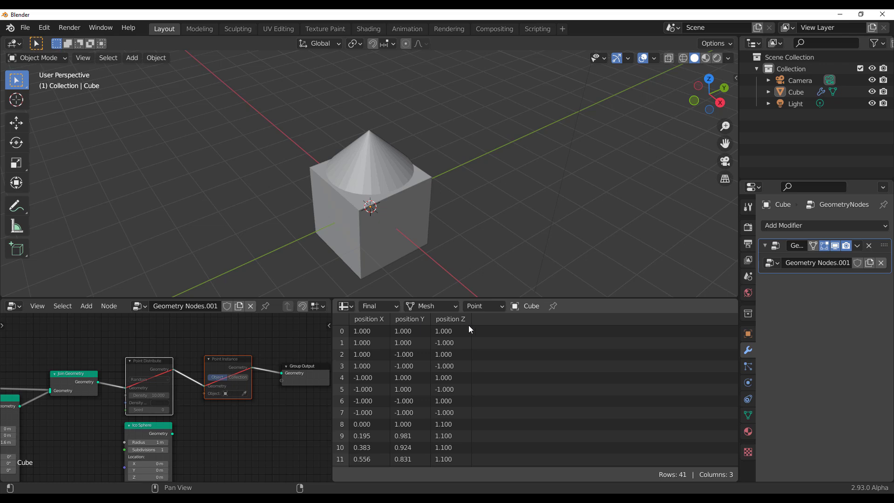
{"action": "left_click", "coordinate": [483, 308]}
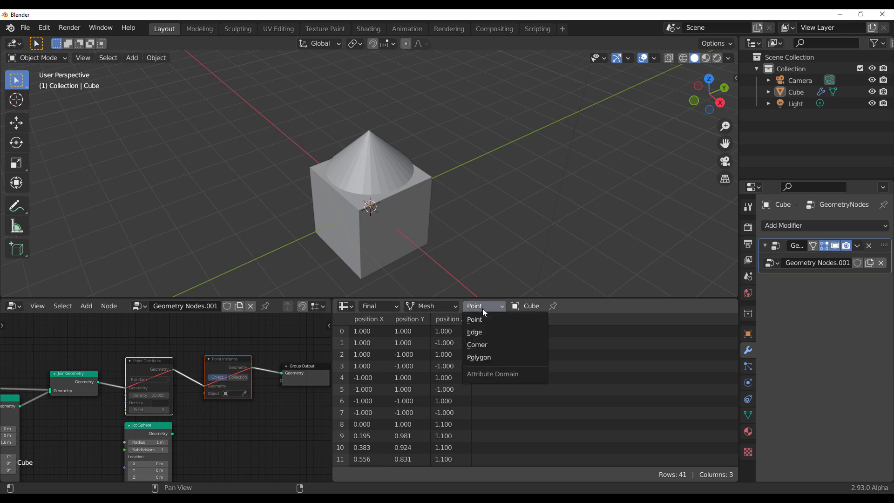
{"action": "left_click", "coordinate": [492, 354]}
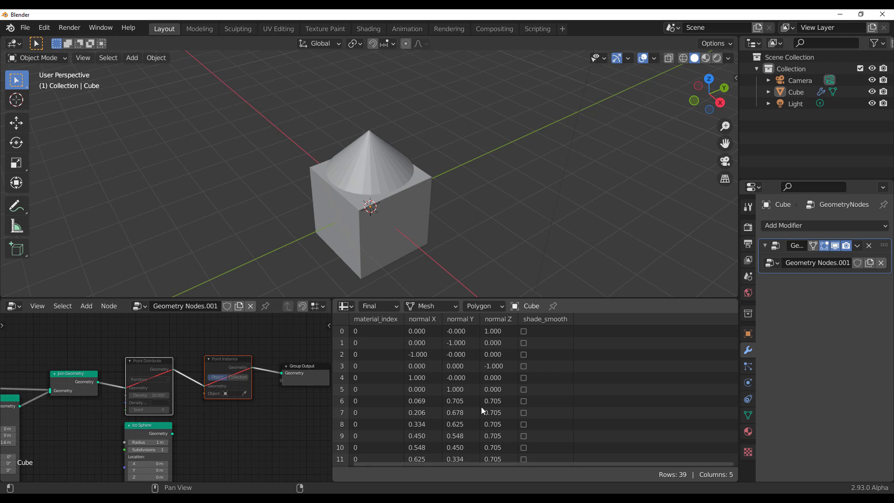
- Compare the cube's Original mesh data with its Final data per Polygon in the spreadsheet
{"action": "left_click", "coordinate": [381, 303]}
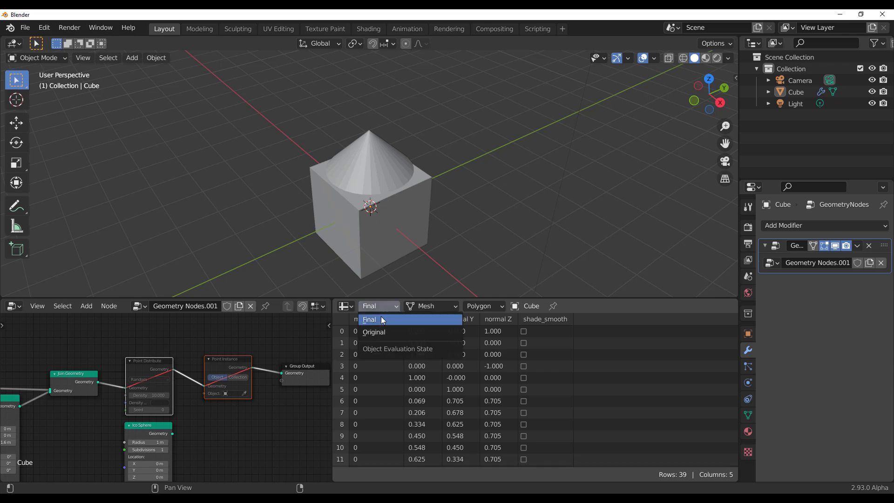
{"action": "left_click", "coordinate": [387, 332]}
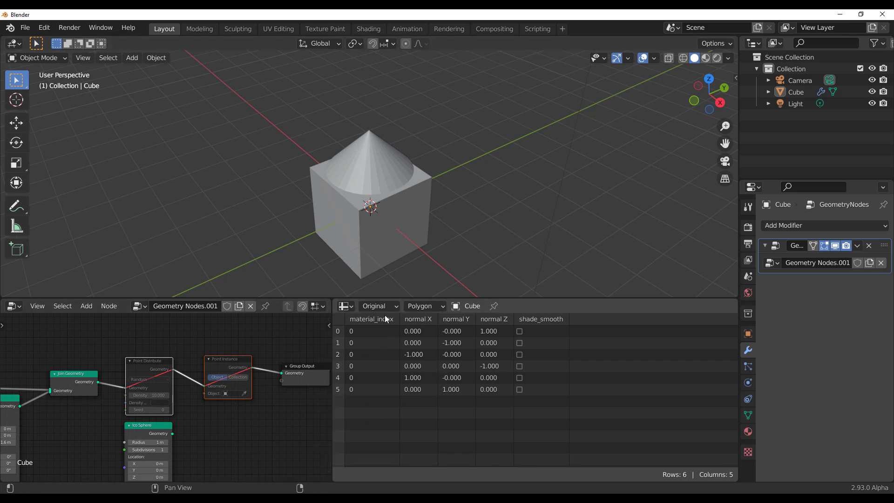
{"action": "left_click", "coordinate": [432, 309]}
{"action": "left_click", "coordinate": [368, 306]}
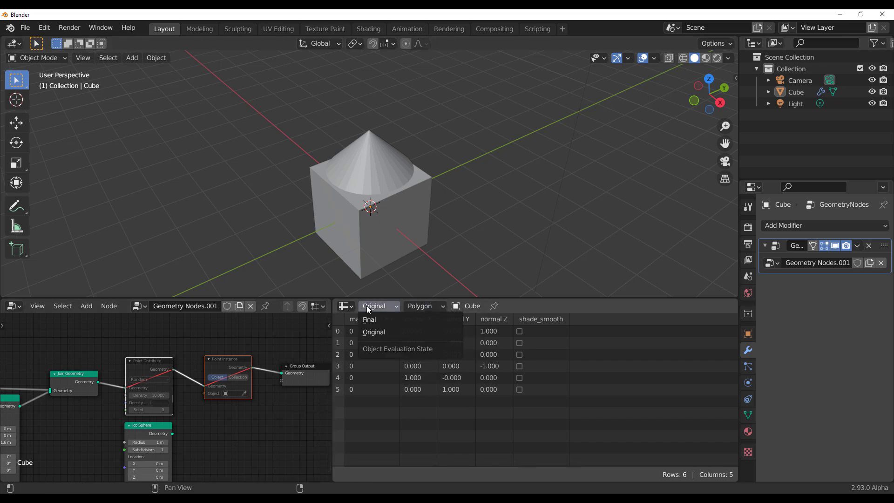
{"action": "left_click", "coordinate": [366, 305]}
{"action": "left_click", "coordinate": [366, 305]}
{"action": "left_click", "coordinate": [375, 320]}
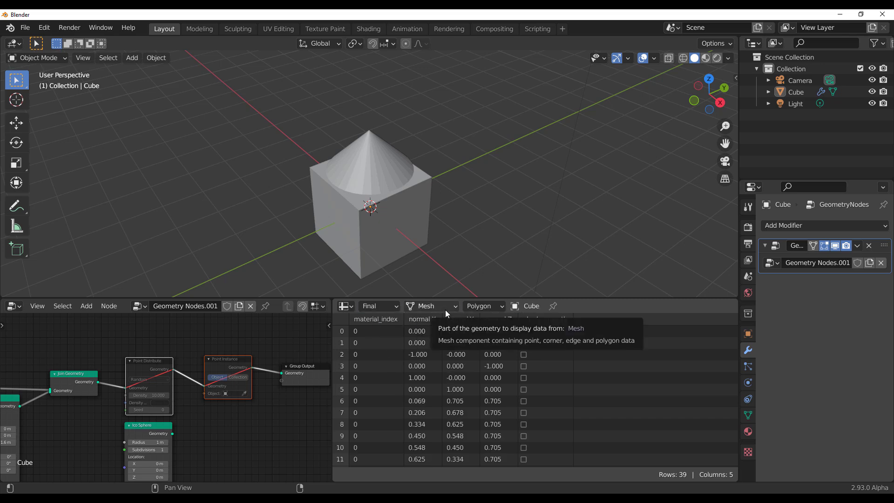
{"action": "left_click", "coordinate": [477, 305]}
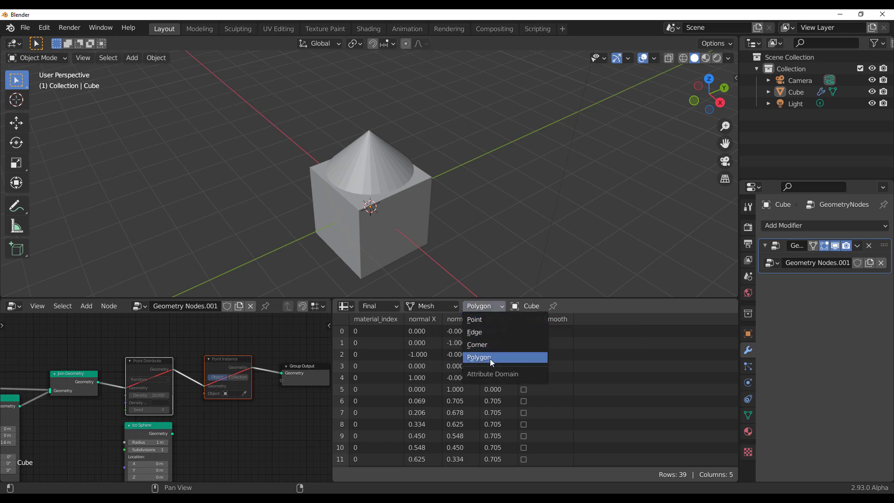
{"action": "left_click", "coordinate": [443, 309]}
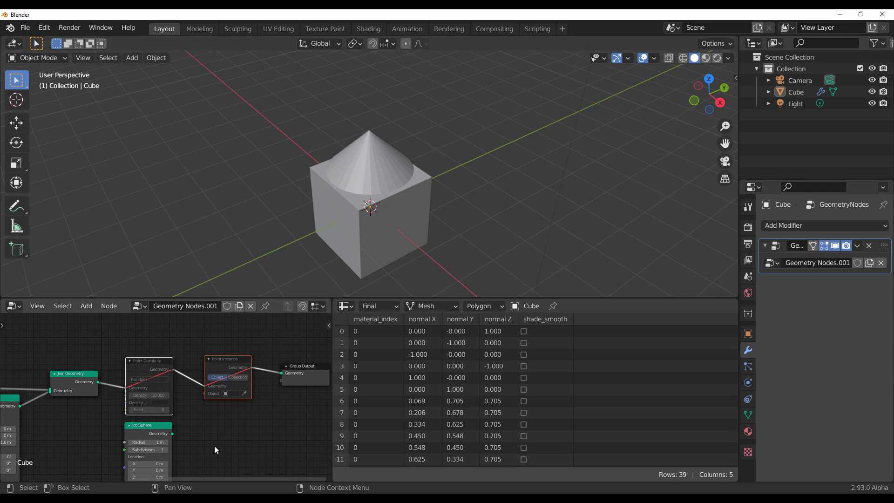
- Add a Triangulate modifier to the cube after the geometry nodes modifier
{"action": "middle_click_drag", "start_coordinate": [213, 447], "coordinate": [227, 394]}
{"action": "left_click", "coordinate": [825, 226]}
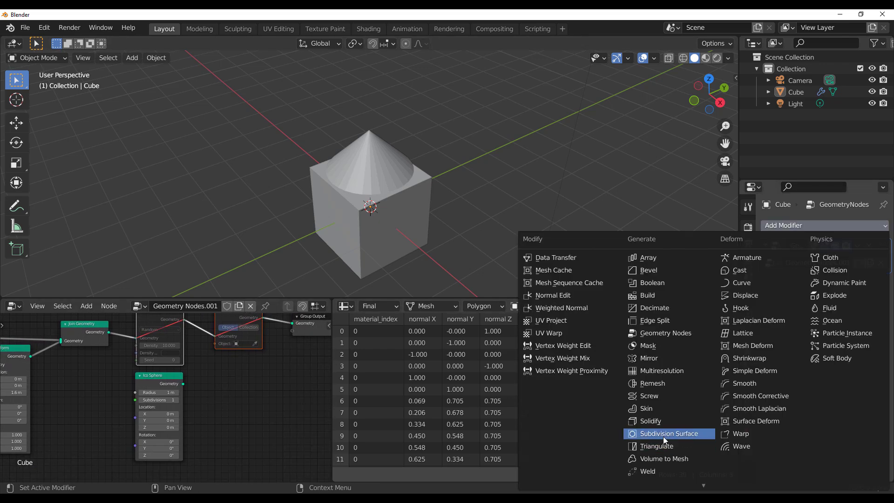
{"action": "left_click", "coordinate": [665, 445]}
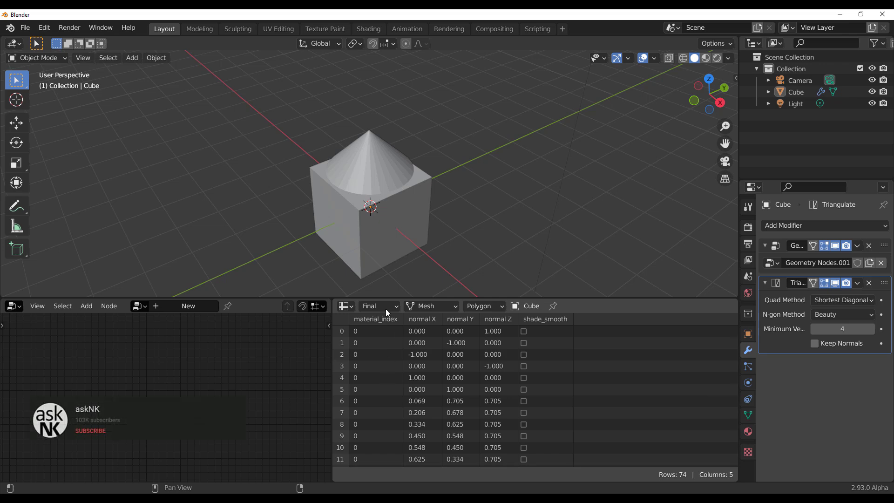
- Examine the triangulated mesh's spreadsheet data per Point, then per Polygon
{"action": "left_click", "coordinate": [474, 307]}
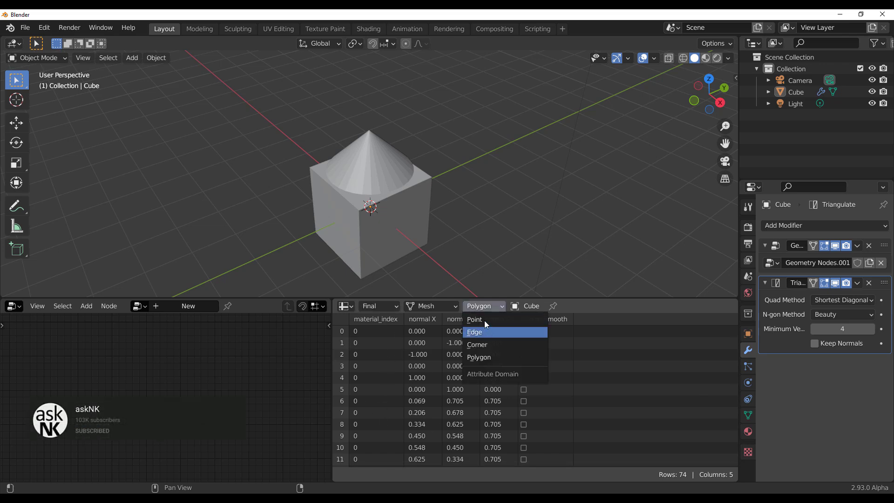
{"action": "left_click", "coordinate": [485, 321]}
{"action": "left_click", "coordinate": [488, 306]}
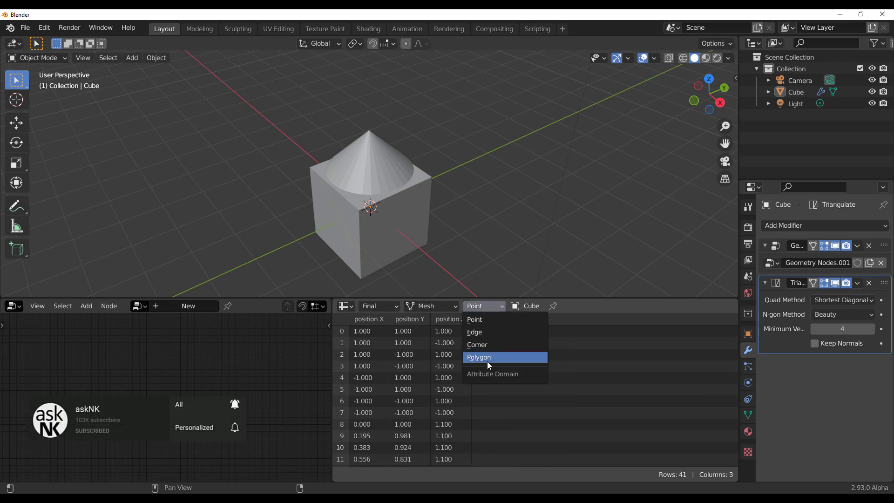
{"action": "left_click", "coordinate": [485, 359]}
{"action": "scroll", "coordinate": [366, 413], "scroll_direction": "down", "scroll_amount": 3}
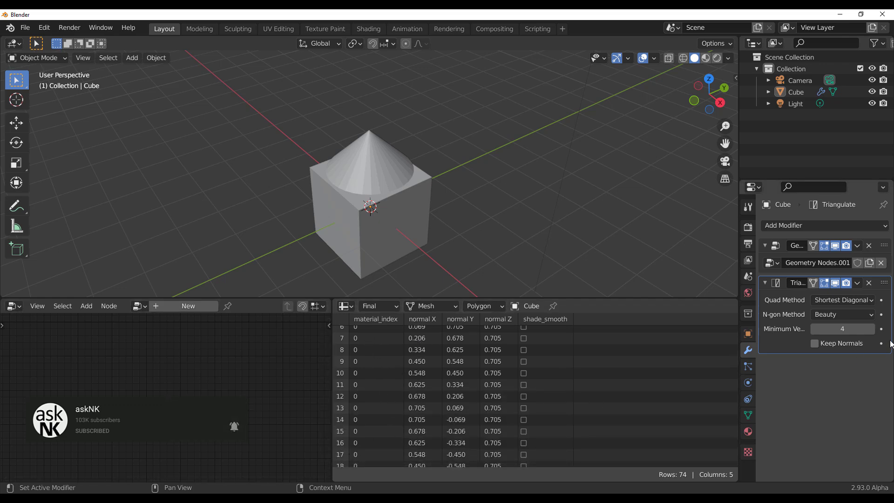
- Look through the cube's object data properties, then return to its modifier settings
{"action": "middle_click_drag", "start_coordinate": [362, 220], "coordinate": [353, 202]}
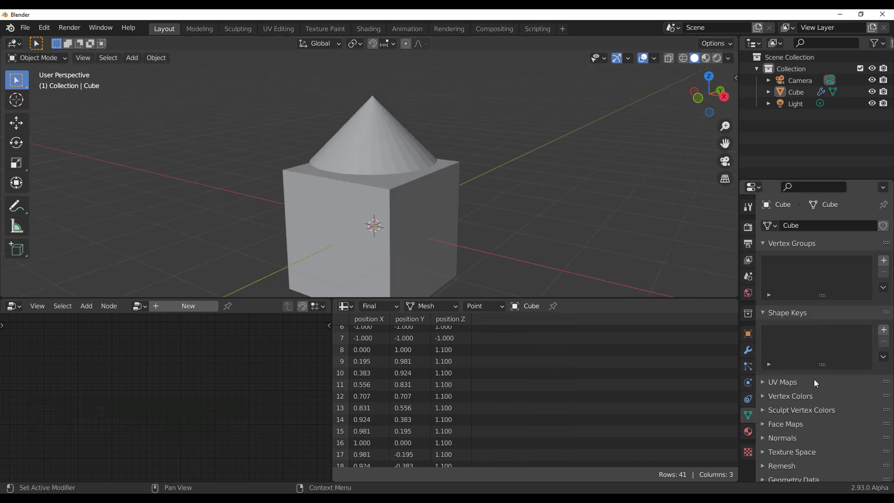
{"action": "scroll", "coordinate": [813, 379], "scroll_direction": "down", "scroll_amount": 1}
{"action": "scroll", "coordinate": [814, 379], "scroll_direction": "up", "scroll_amount": 1}
{"action": "left_click", "coordinate": [748, 350]}
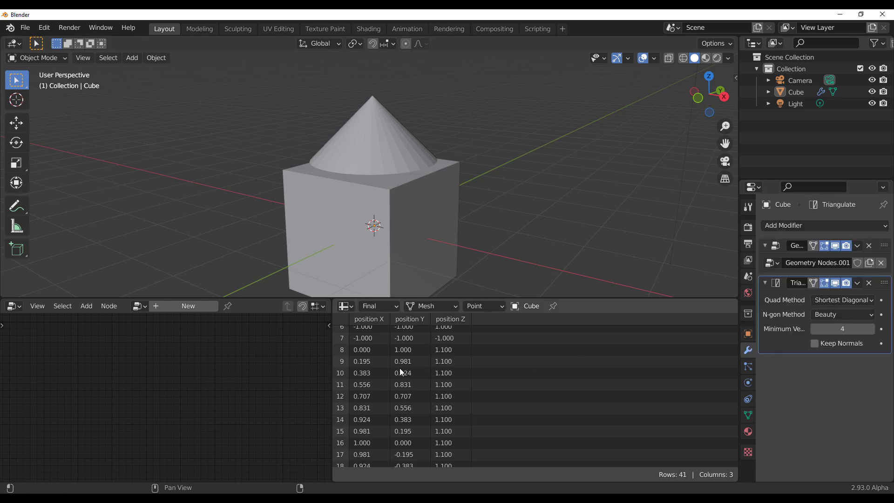
- Select the cube and remove its Triangulate modifier
{"action": "left_click", "coordinate": [340, 242]}
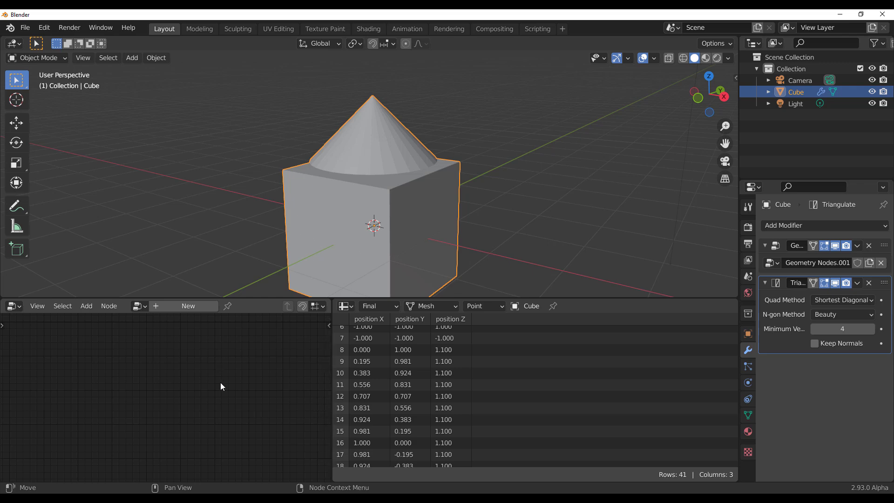
{"action": "left_click", "coordinate": [870, 283]}
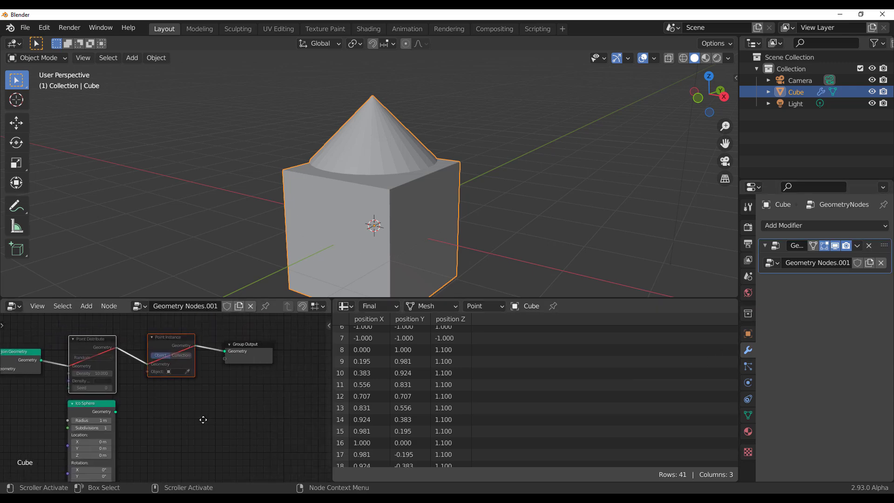
- Join the spreadsheet area into the node editor so the node editor fills the full width
{"action": "scroll", "coordinate": [405, 219], "scroll_direction": "down", "scroll_amount": 5}
{"action": "middle_click_drag", "start_coordinate": [404, 226], "coordinate": [345, 273]}
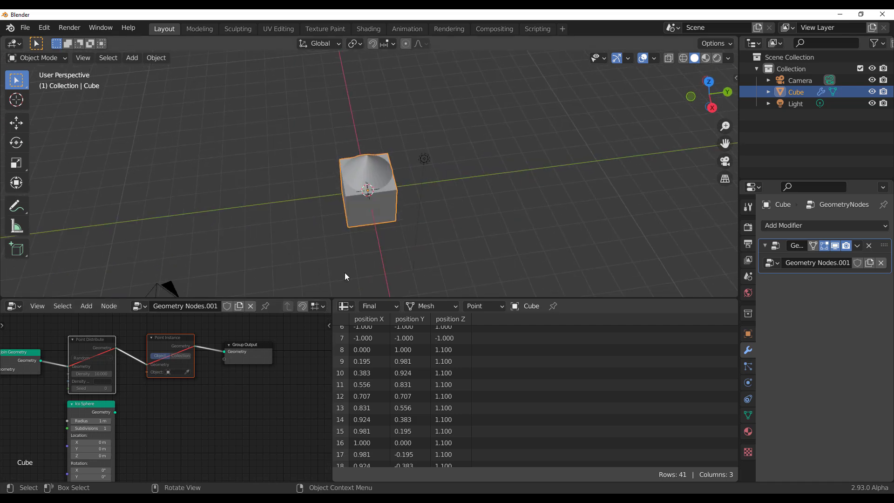
{"action": "scroll", "coordinate": [331, 237], "scroll_direction": "up", "scroll_amount": 5}
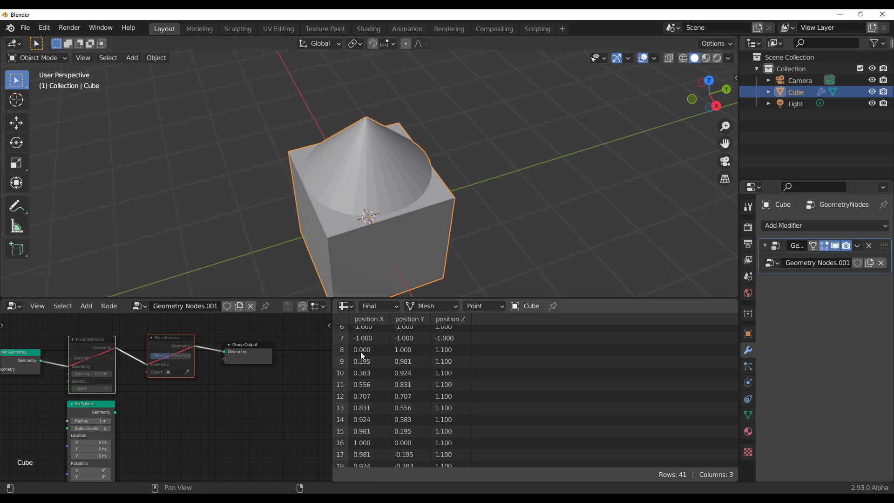
{"action": "right_click", "coordinate": [332, 357]}
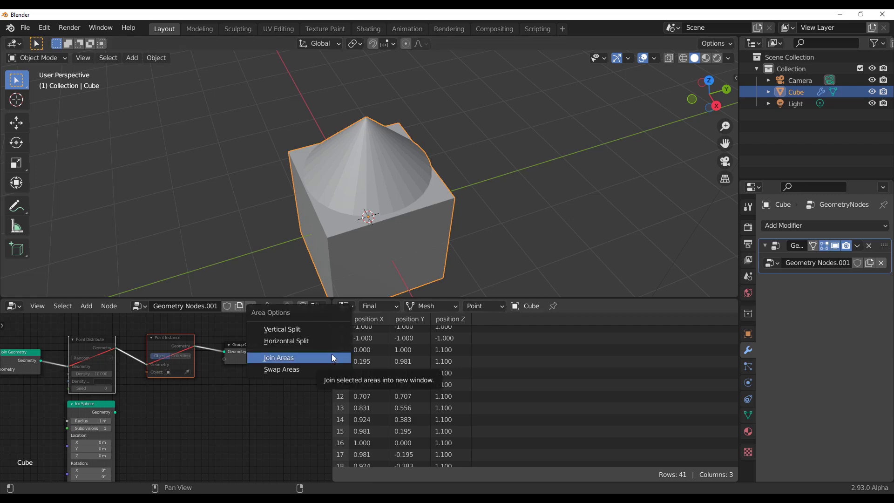
{"action": "left_click", "coordinate": [334, 357]}
{"action": "left_click", "coordinate": [482, 361]}
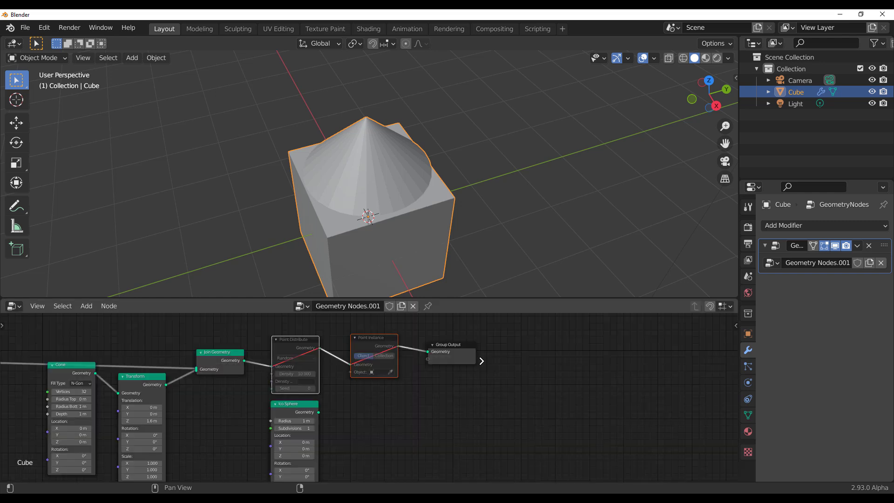
- Show the collection's restriction, instancing and line art properties
{"action": "left_click", "coordinate": [748, 314]}
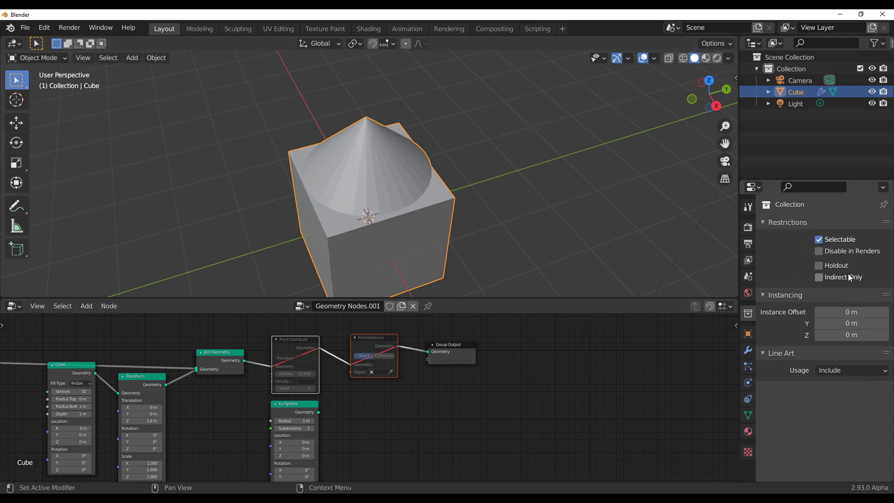
{"action": "middle_click_drag", "start_coordinate": [589, 289], "coordinate": [509, 250]}
{"action": "scroll", "coordinate": [518, 236], "scroll_direction": "down", "scroll_amount": 2}
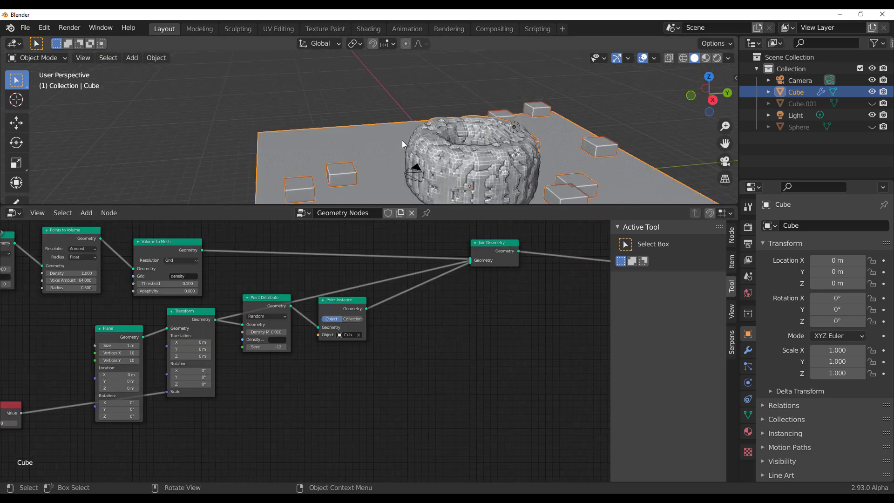
- Insert a Point Scale node between Point Distribute and Point Instance, and drive its factor with a Value node set to 0.200
{"action": "key", "text": "shift+a"}
{"action": "left_click", "coordinate": [325, 303]}
{"action": "left_click", "coordinate": [339, 324]}
{"action": "left_click", "coordinate": [350, 344]}
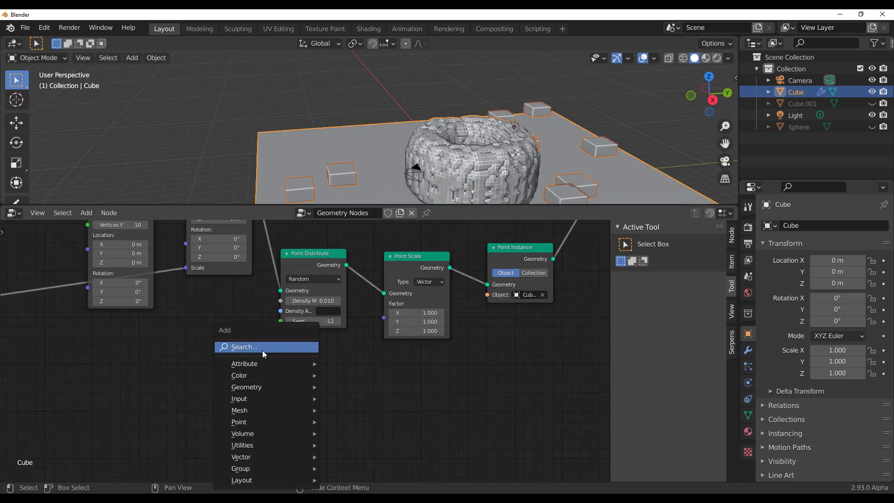
{"action": "left_click", "coordinate": [262, 350]}
{"action": "left_click_drag", "start_coordinate": [330, 370], "coordinate": [379, 301]}
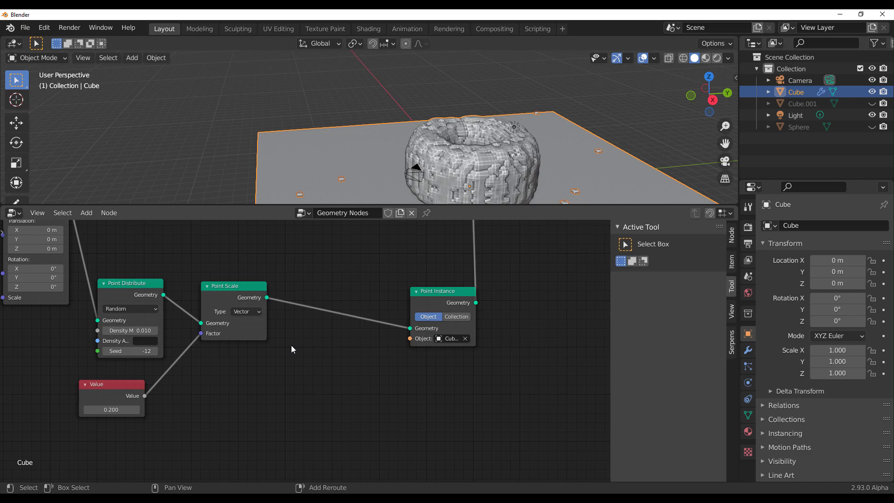
- Try adding a Subdivide node to the point instancing branch
{"action": "key", "text": "shift+a"}
{"action": "left_click", "coordinate": [274, 348]}
{"action": "key", "text": "Return"}
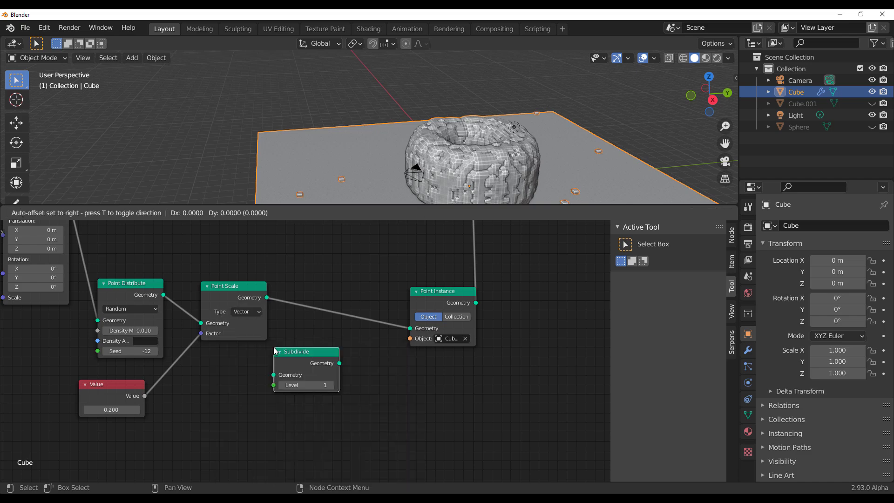
{"action": "middle_click_drag", "start_coordinate": [339, 291], "coordinate": [202, 348]}
{"action": "right_click", "coordinate": [201, 347]}
- Insert a Subdivision Surface node after Point Instance and set Point Distribute's maximum density to 3.110
{"action": "key", "text": "shift+a"}
{"action": "left_click", "coordinate": [147, 347]}
{"action": "type", "text": "s"}
{"action": "key", "text": "Return"}
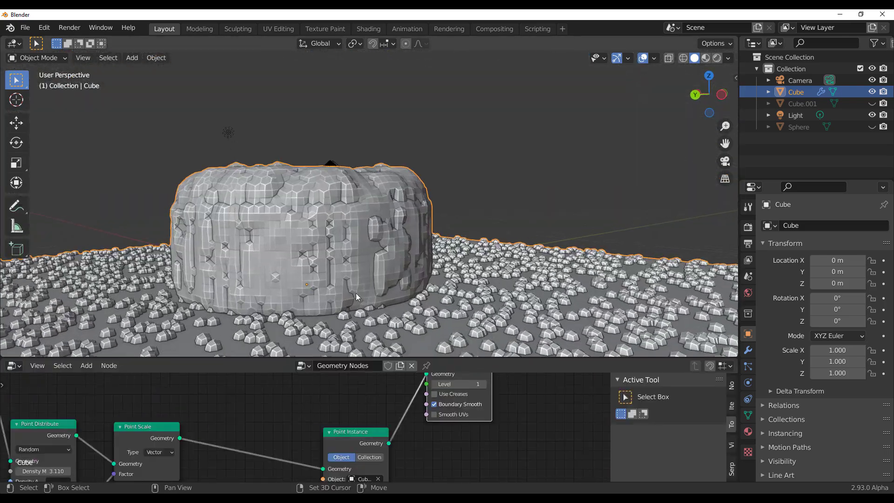
- Enable Physical Atmosphere for the scene and view it in rendered shading
{"action": "key", "text": "n"}
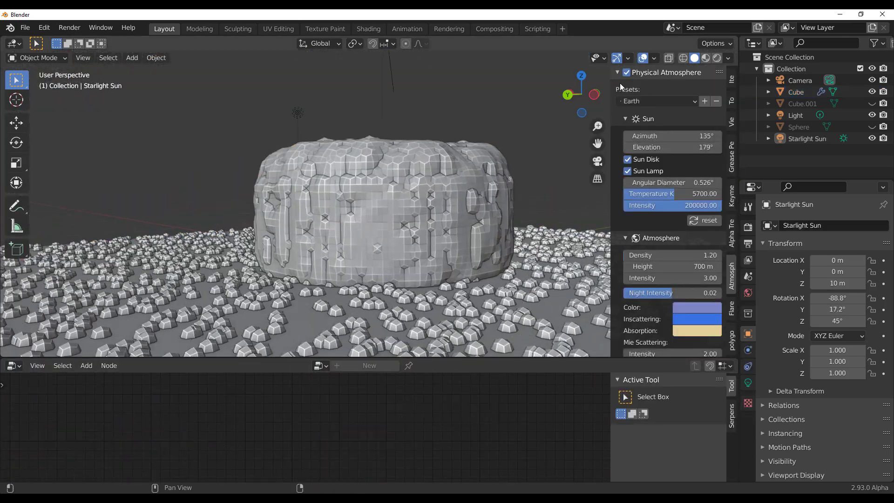
{"action": "left_click", "coordinate": [619, 72]}
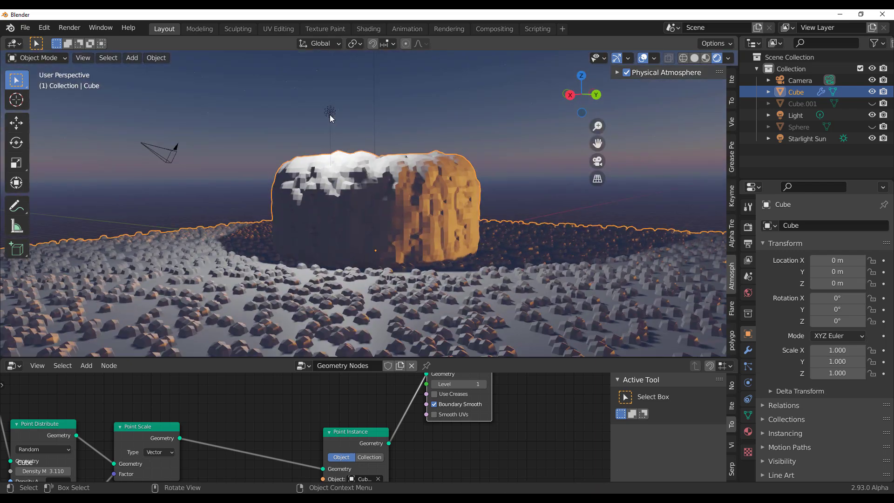
- Duplicate the scene's light to brighten the instanced ground and the central mesh
{"action": "left_click", "coordinate": [329, 115]}
{"action": "key", "text": "shift+d"}
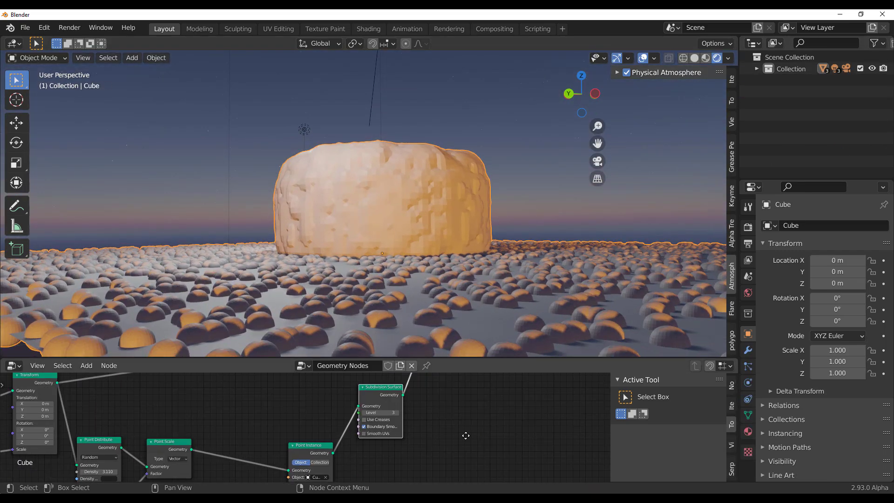
{"action": "scroll", "coordinate": [238, 449], "scroll_direction": "up", "scroll_amount": 1}
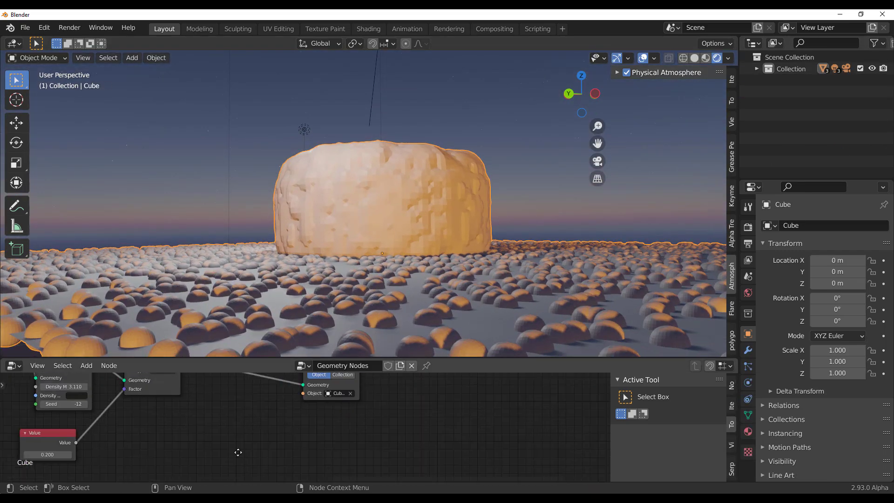